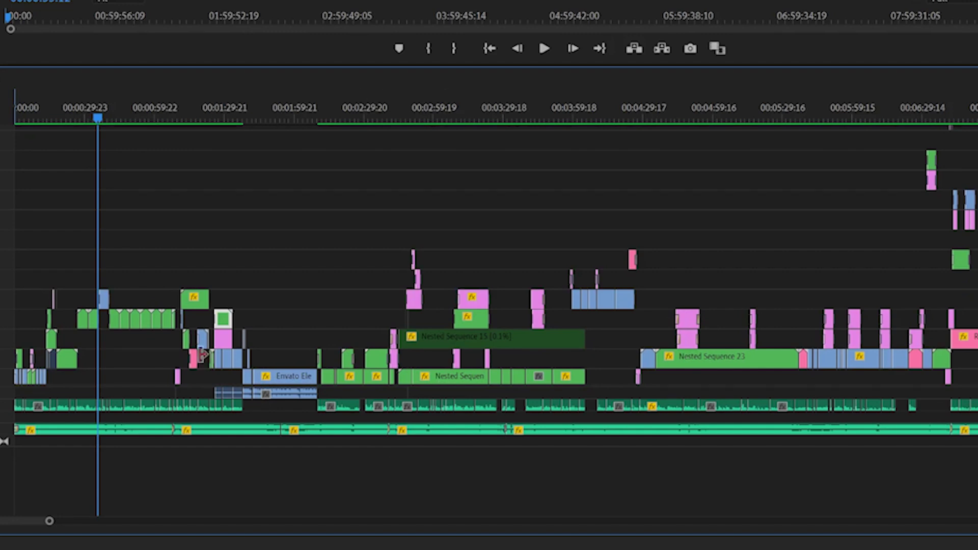
pyautogui.click(107, 210)
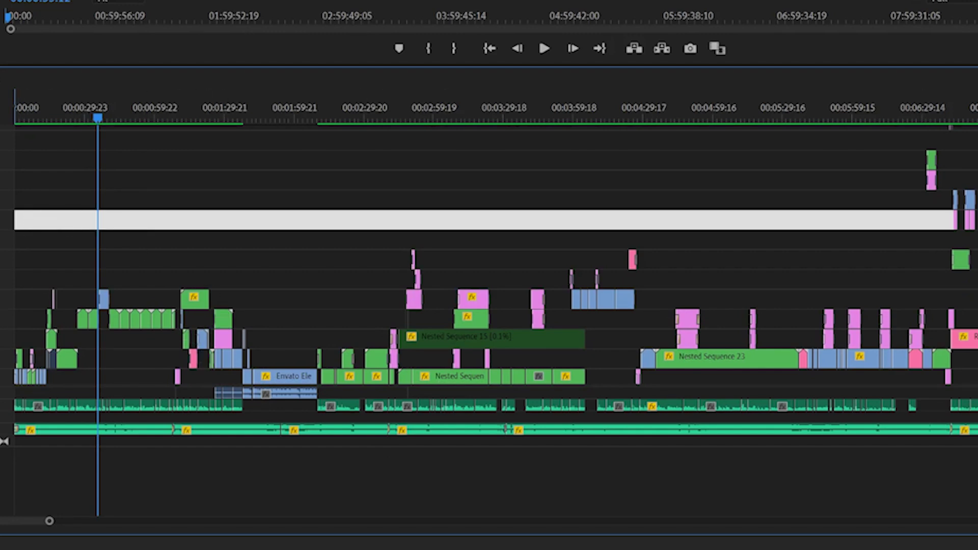
pyautogui.scroll(5, 495, 285)
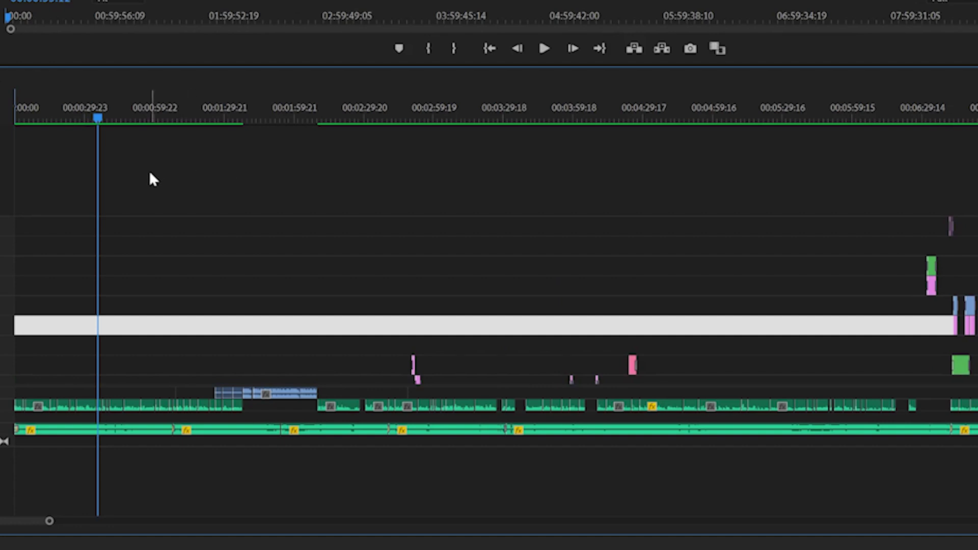
pyautogui.click(194, 170)
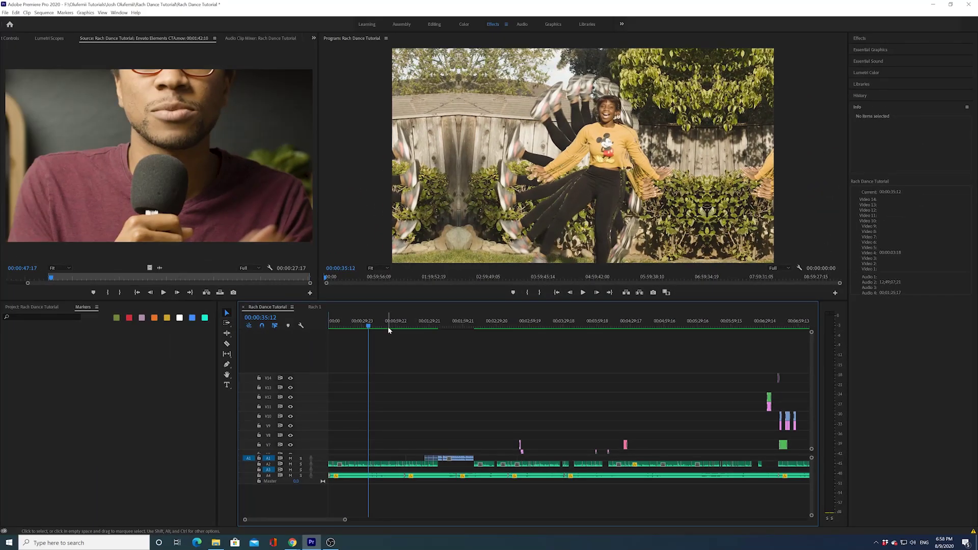
# Add a blue sequence marker at 00:00:53:14 named "Beginning" with the comment "This is the beginning of the tutorial"
pyautogui.moveTo(376, 322); pyautogui.dragTo(389, 322)
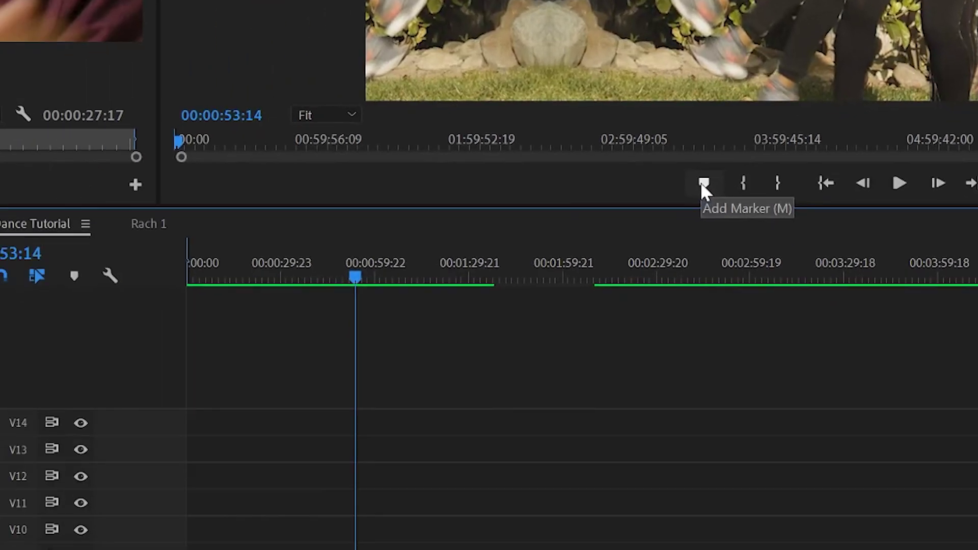
pyautogui.click(703, 183)
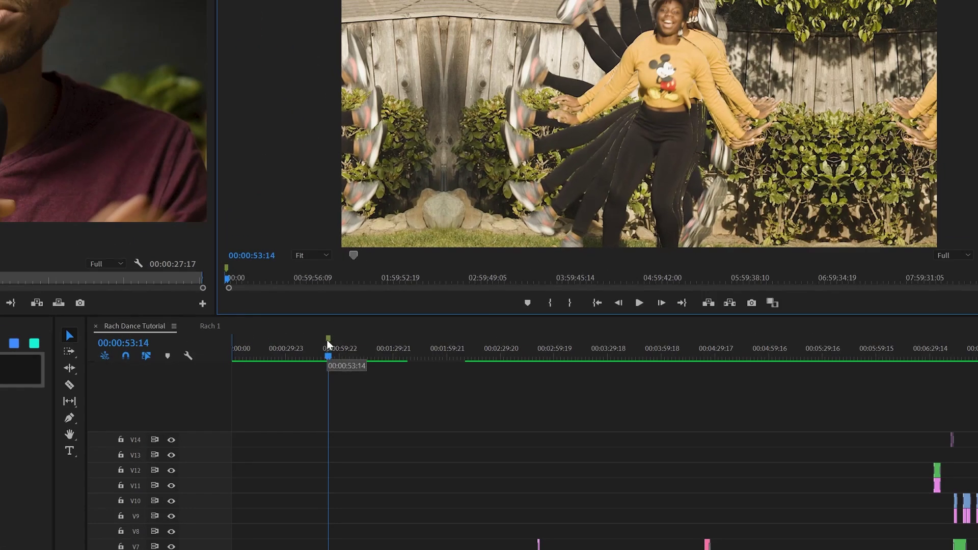
pyautogui.doubleClick(349, 308)
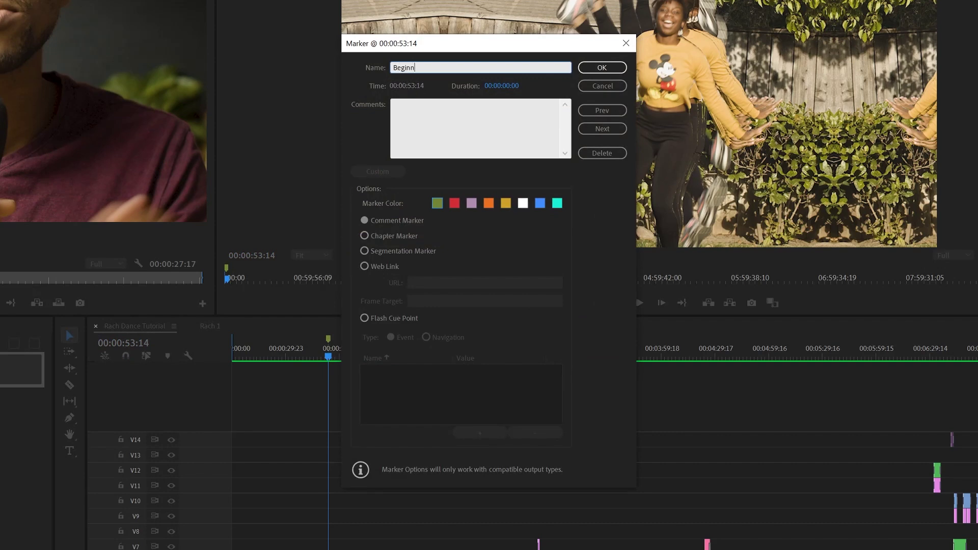
pyautogui.click(437, 123)
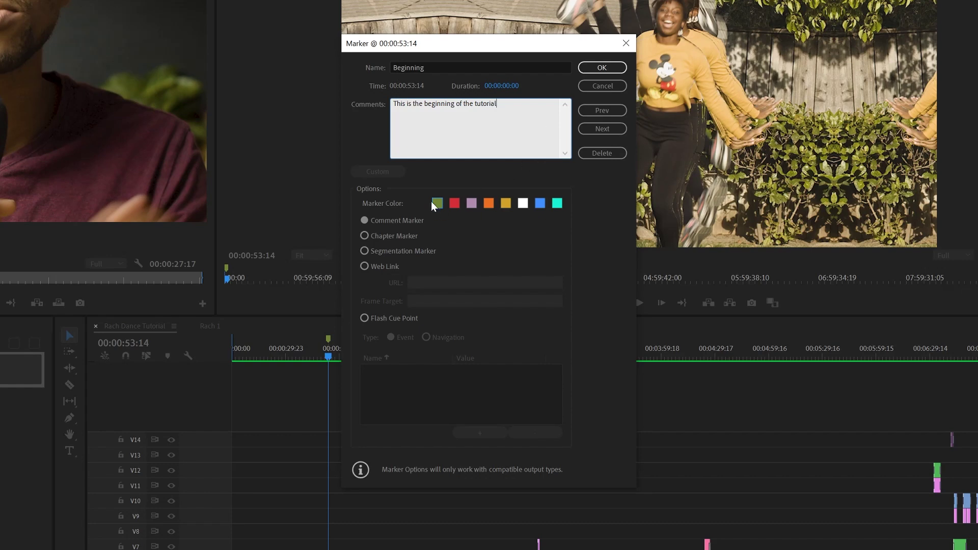
pyautogui.click(540, 204)
pyautogui.click(598, 67)
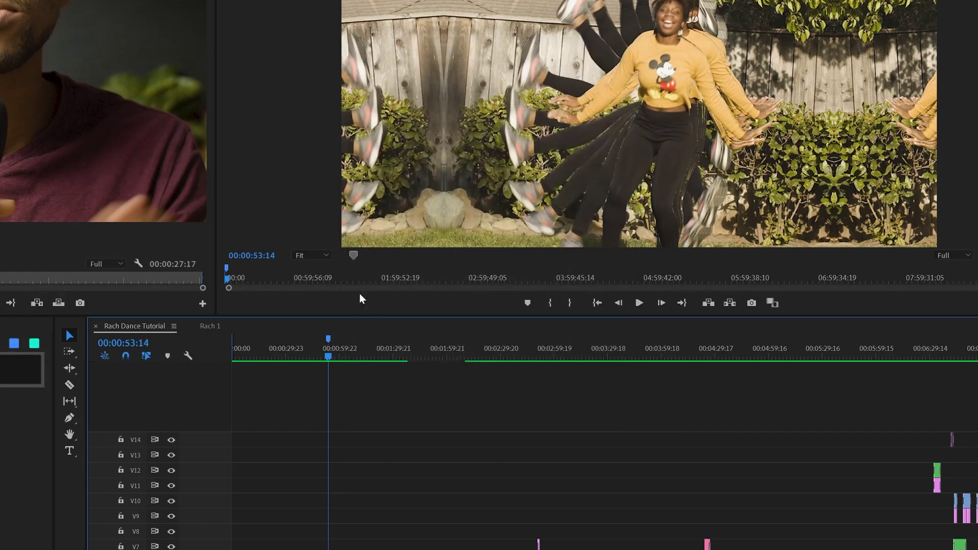
# Move the Beginning marker earlier to about 00:00:41:05 and split it into separate start and end handles
pyautogui.moveTo(326, 343)
pyautogui.moveTo(328, 359)
pyautogui.mouseDown()
pyautogui.moveTo(306, 355)
pyautogui.moveTo(314, 362)
pyautogui.mouseUp()
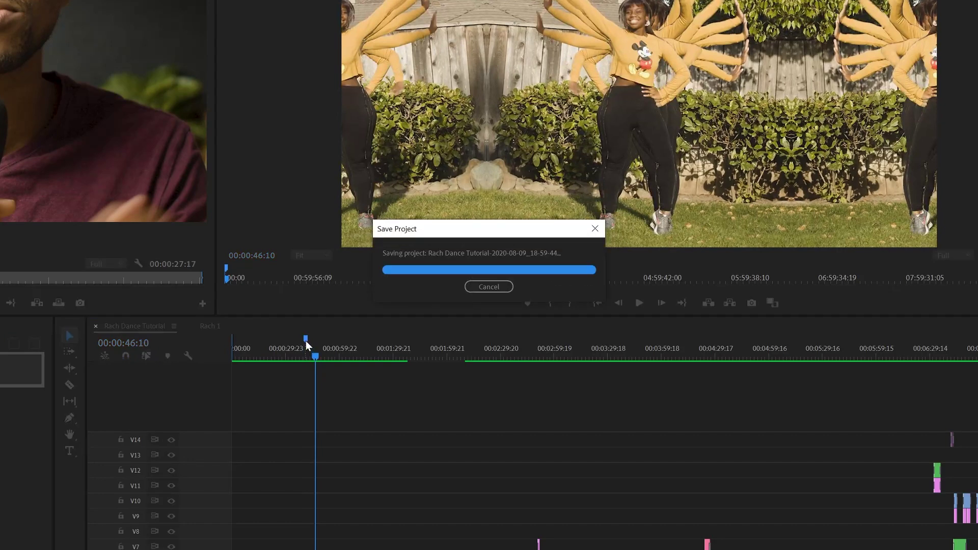
pyautogui.moveTo(305, 341)
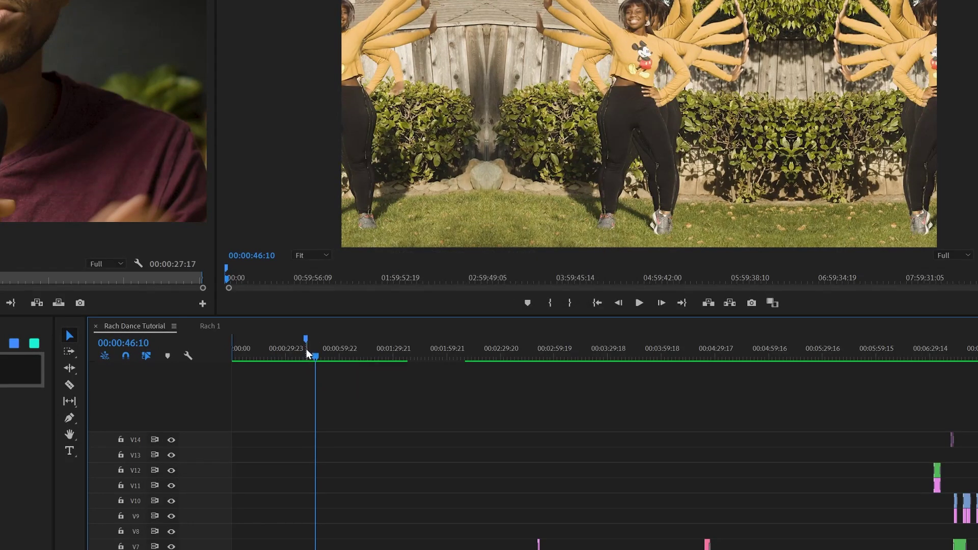
pyautogui.keyDown('alt'); pyautogui.click(306, 339); pyautogui.keyUp('alt')
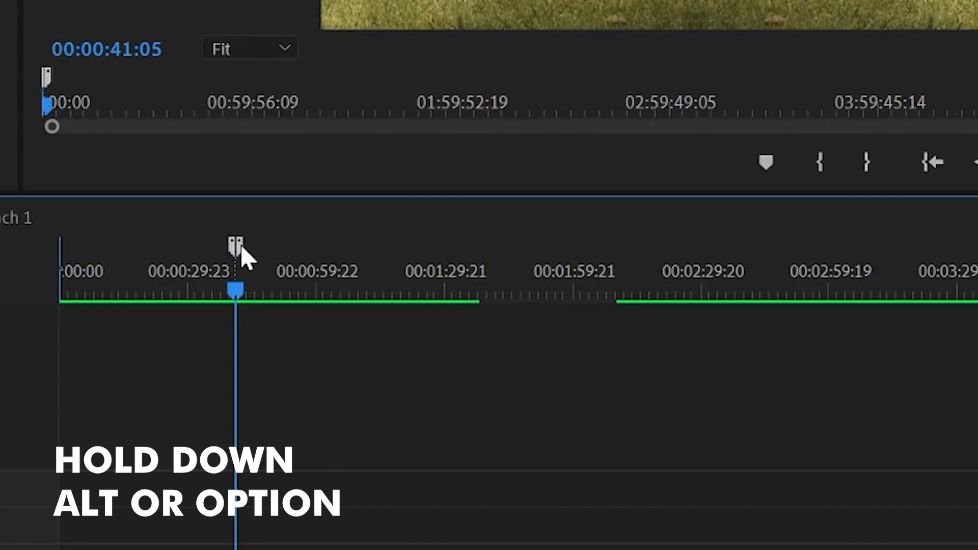
# Stretch the Beginning marker's range from about the sequence start to about 00:02:10:03
pyautogui.moveTo(247, 248)
pyautogui.mouseDown()
pyautogui.moveTo(448, 268)
pyautogui.moveTo(464, 253)
pyautogui.mouseUp()
pyautogui.moveTo(235, 247)
pyautogui.mouseDown()
pyautogui.moveTo(209, 262)
pyautogui.moveTo(48, 280)
pyautogui.mouseUp()
pyautogui.click(68, 252)
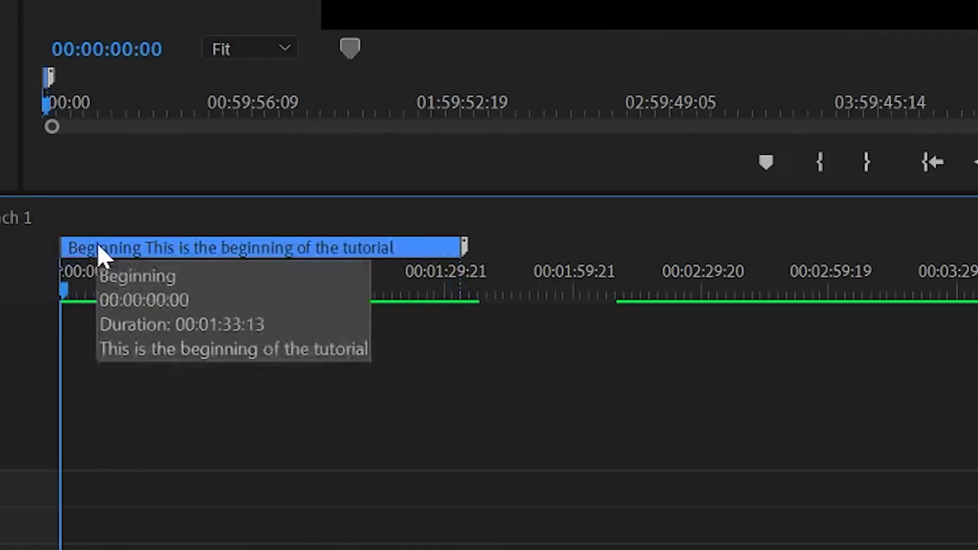
pyautogui.click(116, 249)
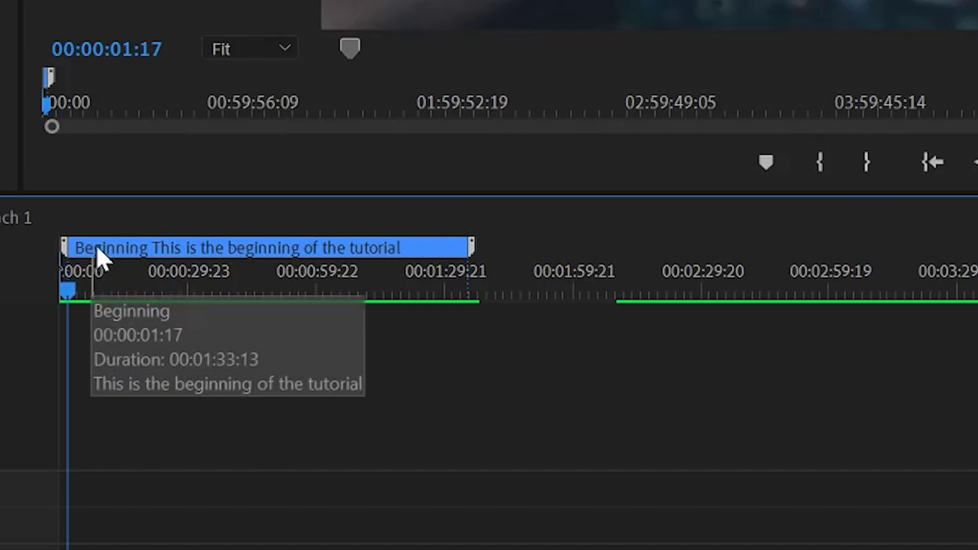
pyautogui.moveTo(479, 255); pyautogui.dragTo(613, 271)
pyautogui.click(614, 275)
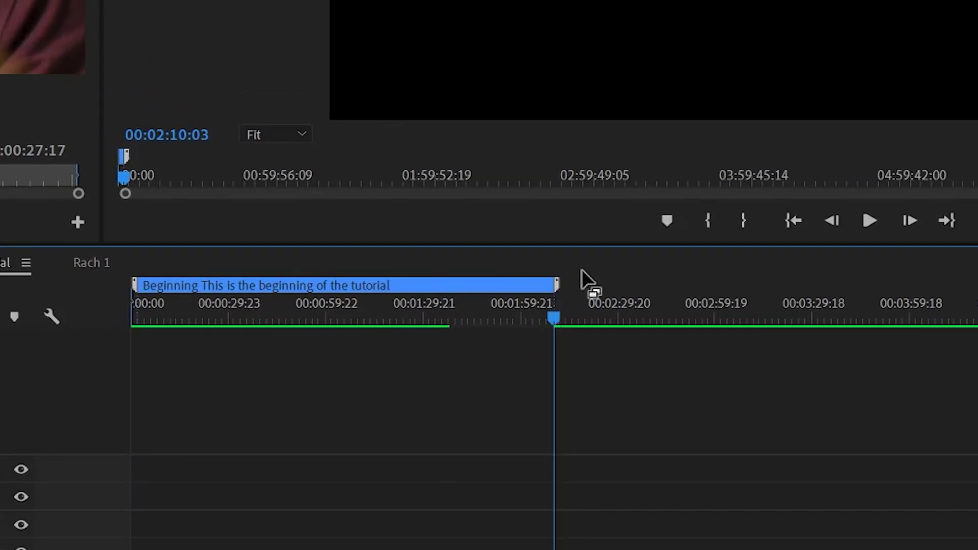
# Add a marker at 00:02:27:10 named "MIddle" with the comment "This is the middle of the tutorial", keeping the green color
pyautogui.click(655, 285)
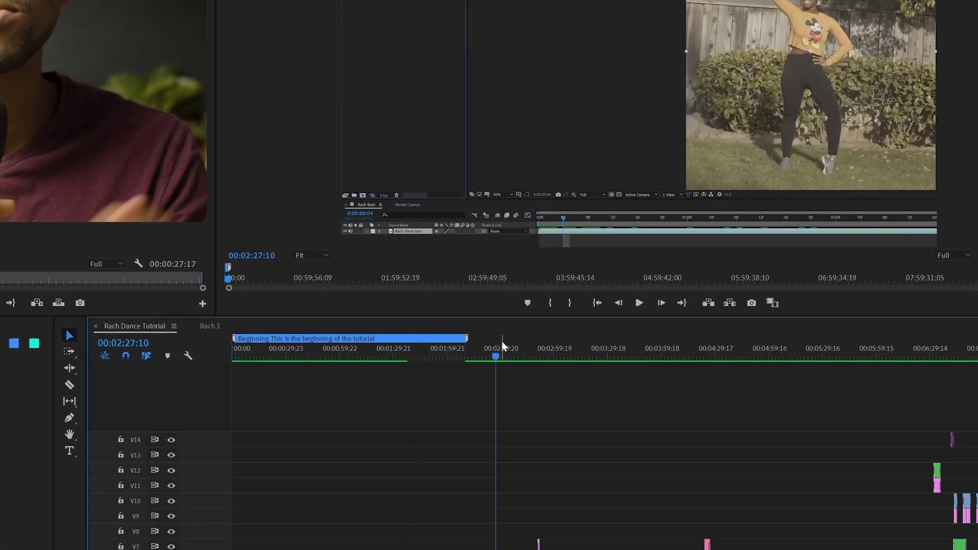
pyautogui.click(527, 303)
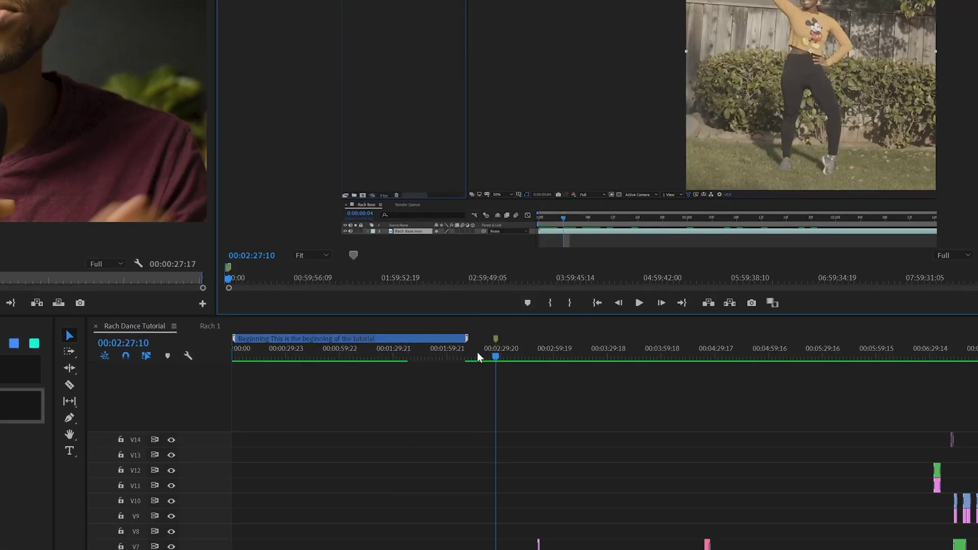
pyautogui.doubleClick(496, 339)
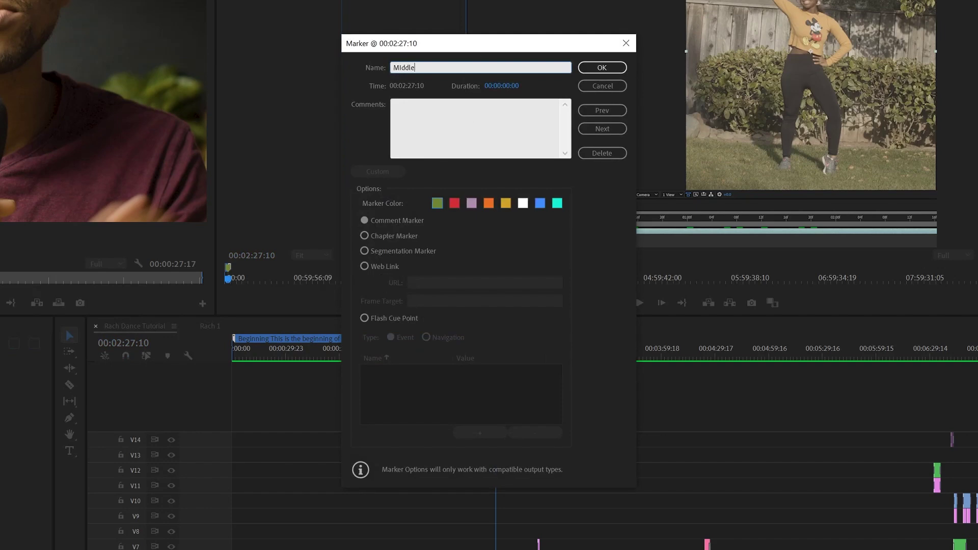
pyautogui.click(450, 112)
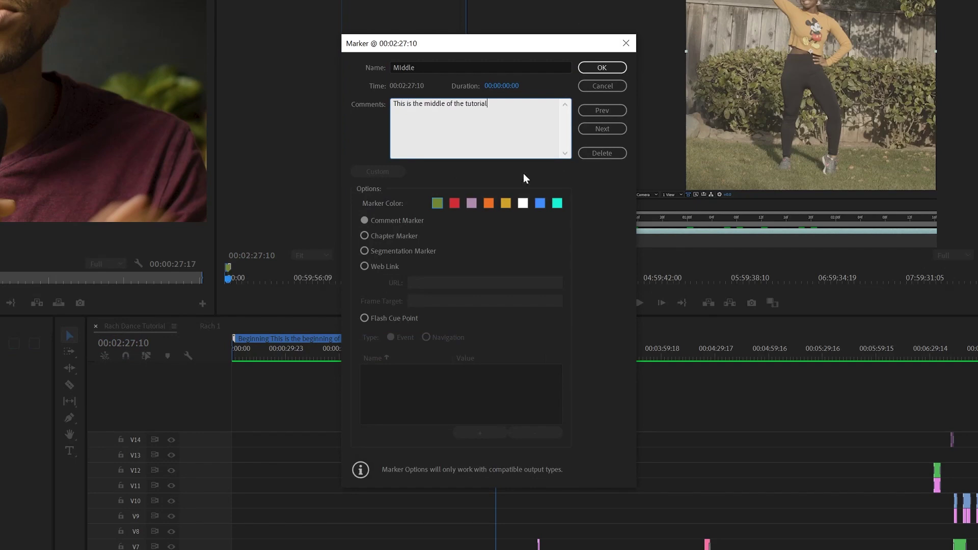
pyautogui.click(602, 67)
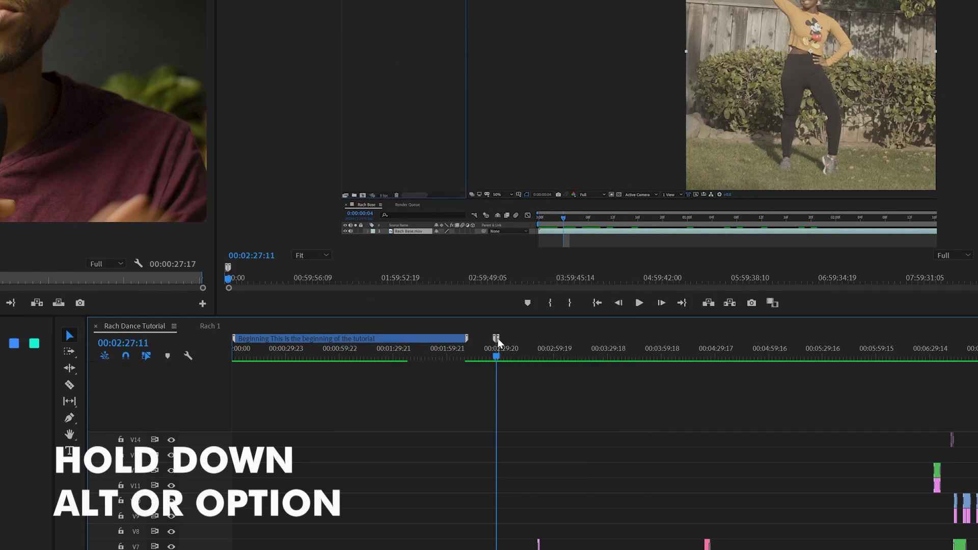
# Split the green middle marker into a range over the middle section, starting shortly after the Beginning marker's end
pyautogui.moveTo(496, 339); pyautogui.dragTo(625, 357)
pyautogui.moveTo(493, 338); pyautogui.dragTo(472, 338)
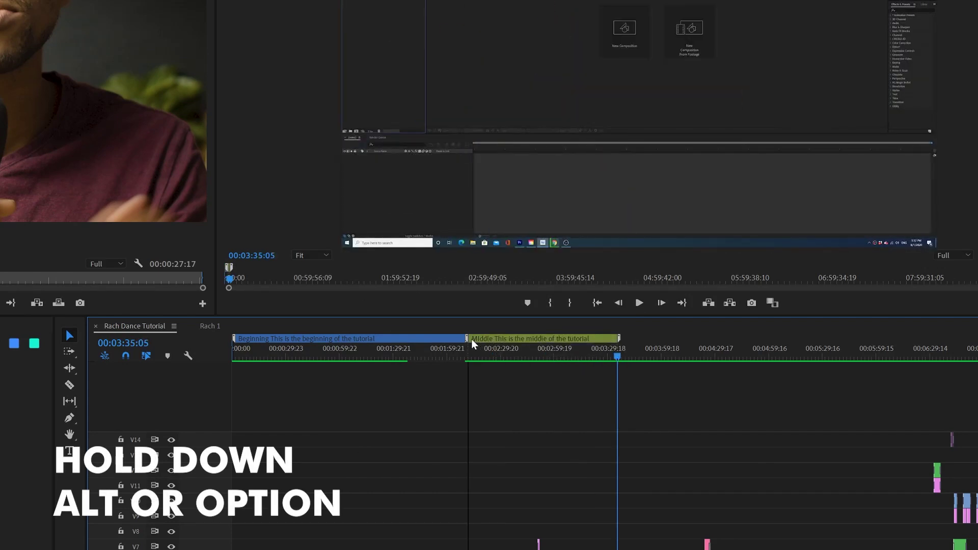
pyautogui.moveTo(591, 338); pyautogui.dragTo(601, 338)
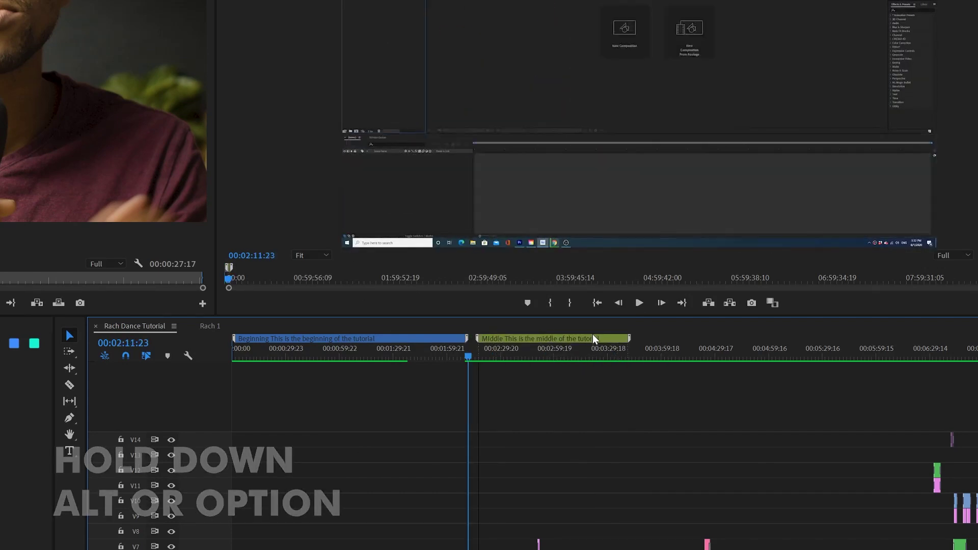
# Add a third sequence marker at 00:04:04:01, after the green middle marker's range
pyautogui.press('pagedown')
pyautogui.press('pagedown')
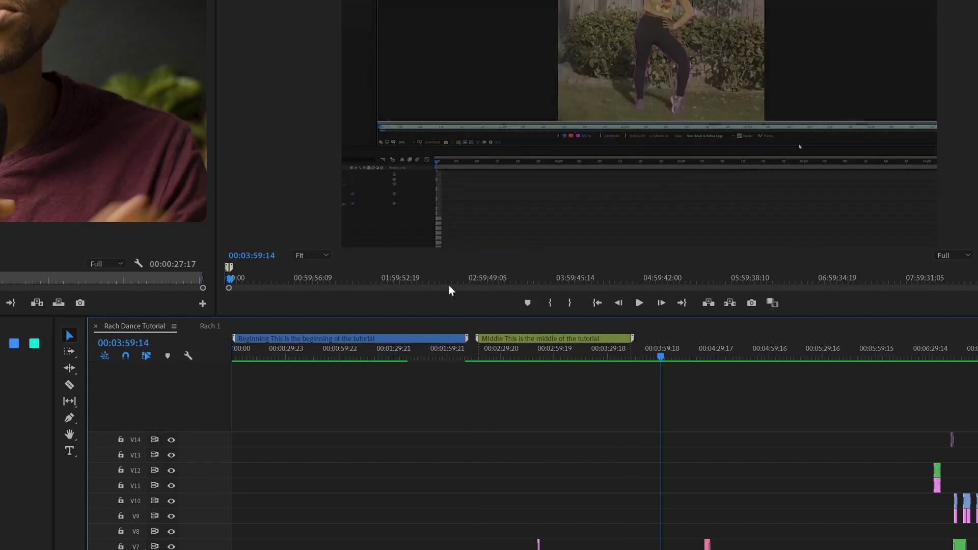
pyautogui.click(668, 349)
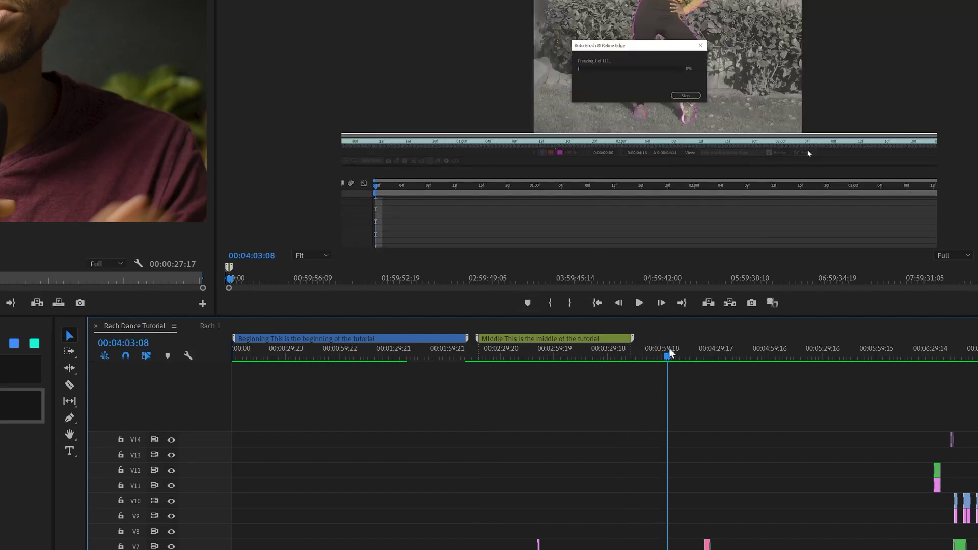
pyautogui.click(528, 303)
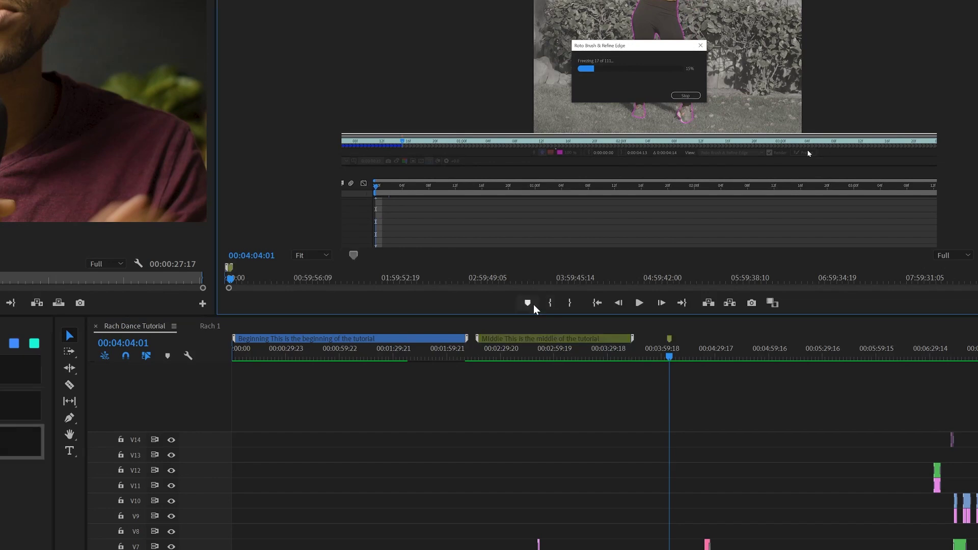
# Name the third marker "End", color it lavender and add the comment "This is the end of the clip"
pyautogui.doubleClick(669, 339)
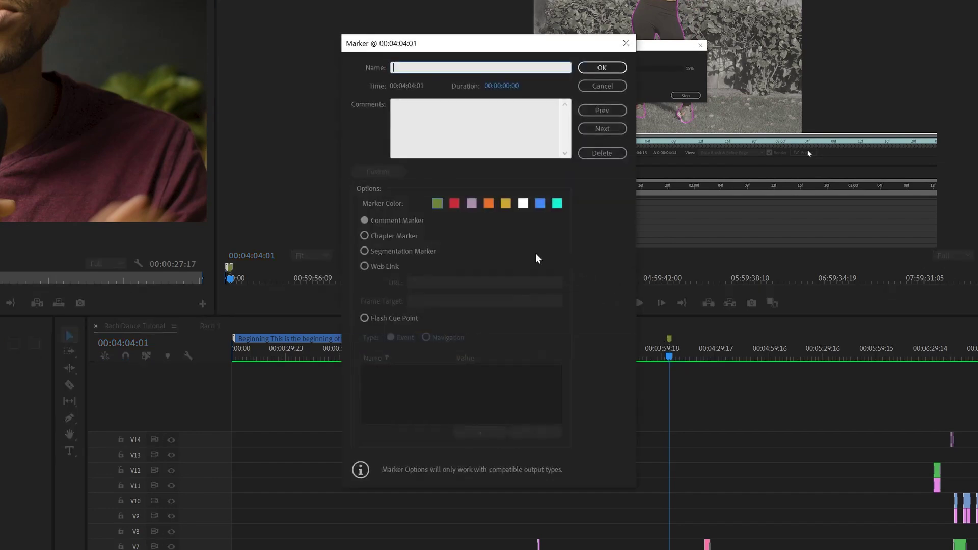
pyautogui.click(472, 203)
pyautogui.click(424, 66)
pyautogui.press('Tab')
pyautogui.write('Thi sis ht')
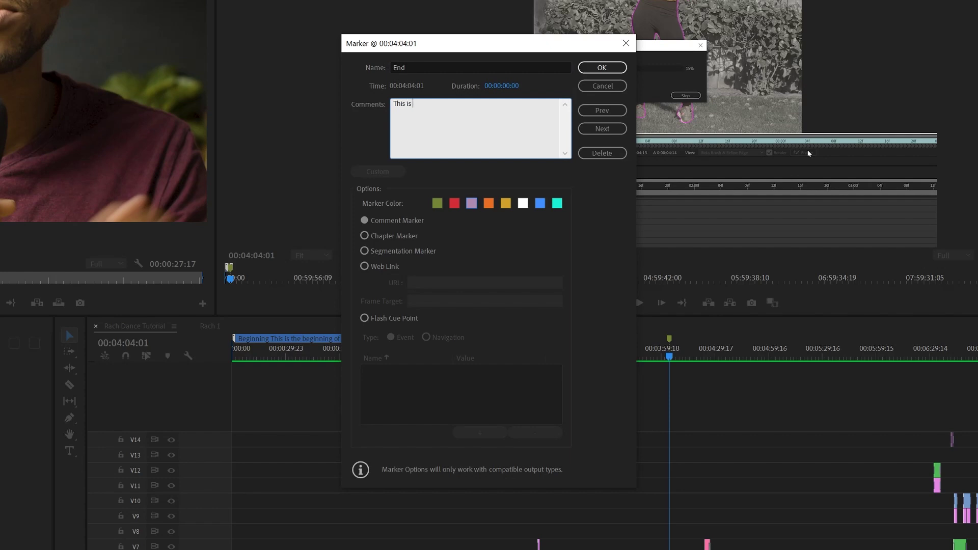
pyautogui.click(602, 68)
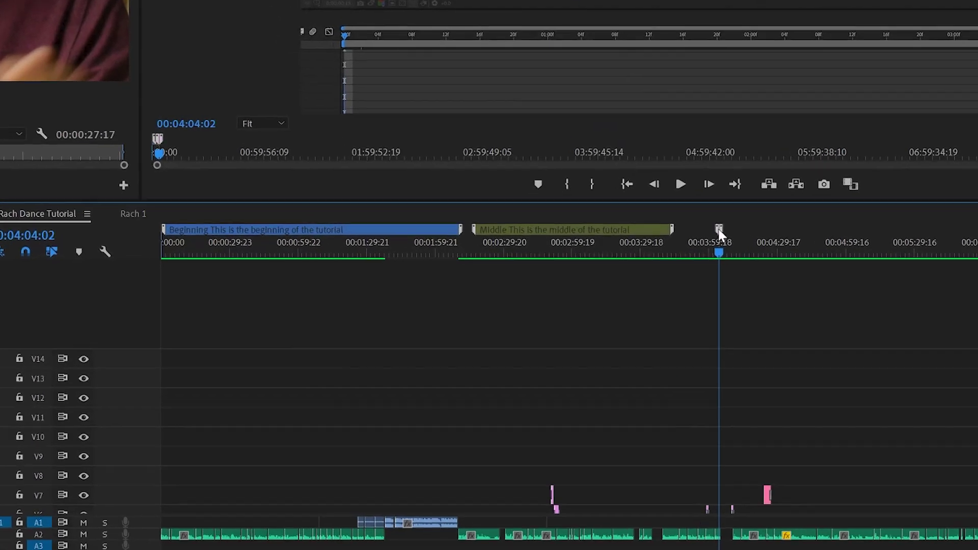
# Stretch the End marker into a range from just after the middle marker to the end of the A4 audio
pyautogui.moveTo(687, 302); pyautogui.dragTo(653, 306)
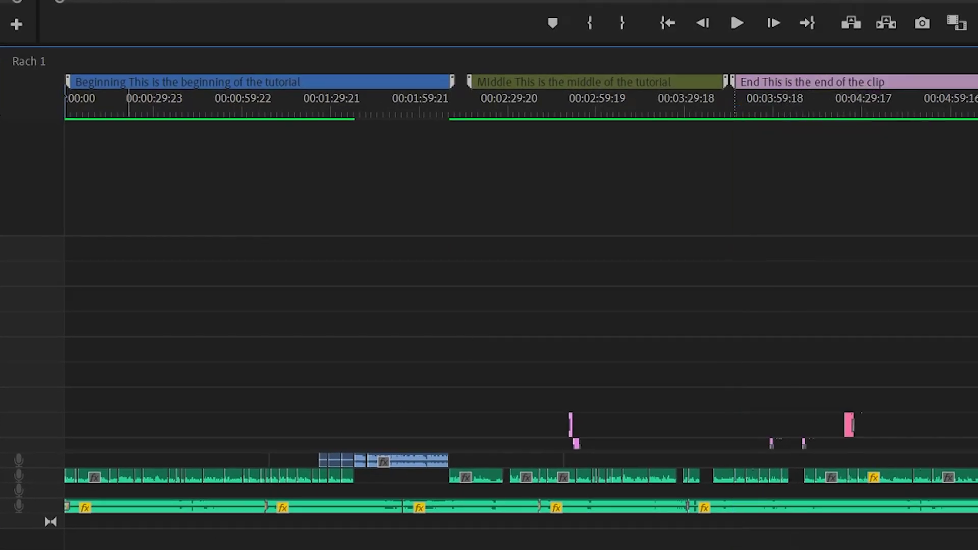
pyautogui.press('-')
pyautogui.press('-')
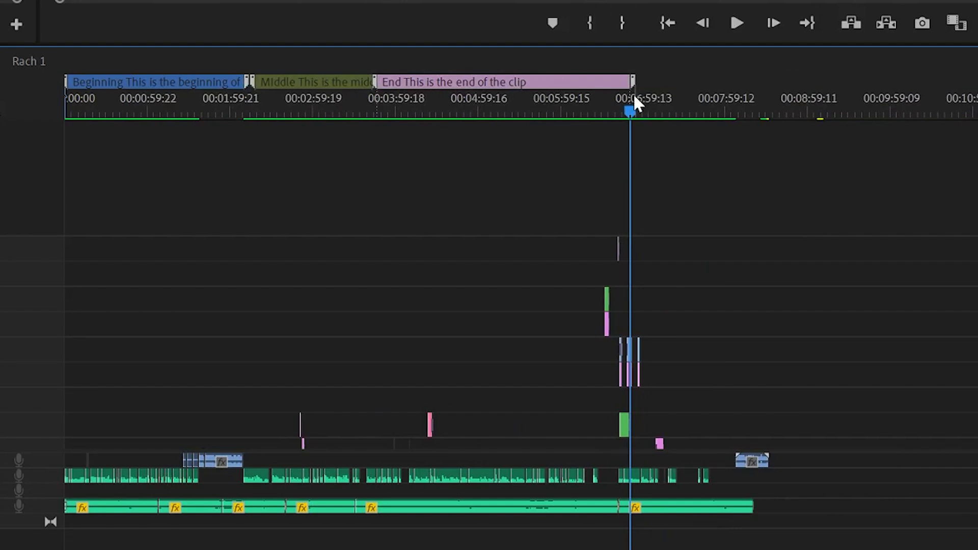
pyautogui.moveTo(635, 81); pyautogui.dragTo(763, 95)
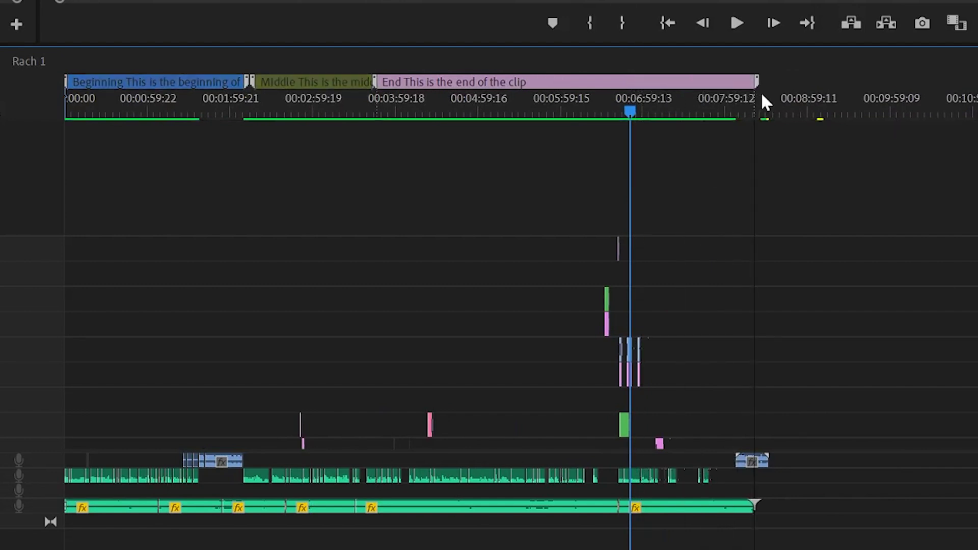
pyautogui.click(382, 80)
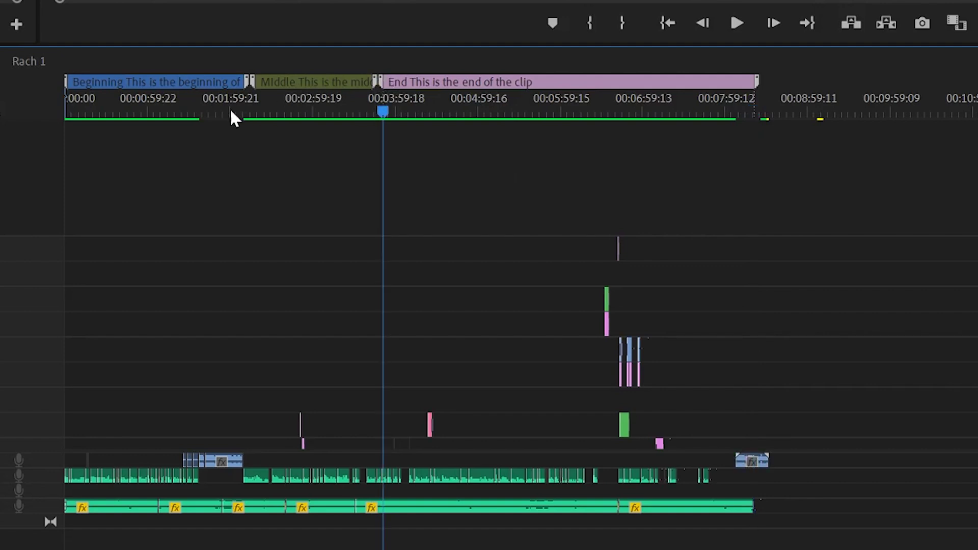
# Check frames within the Beginning marker's range and return the playhead to the sequence start
pyautogui.click(133, 102)
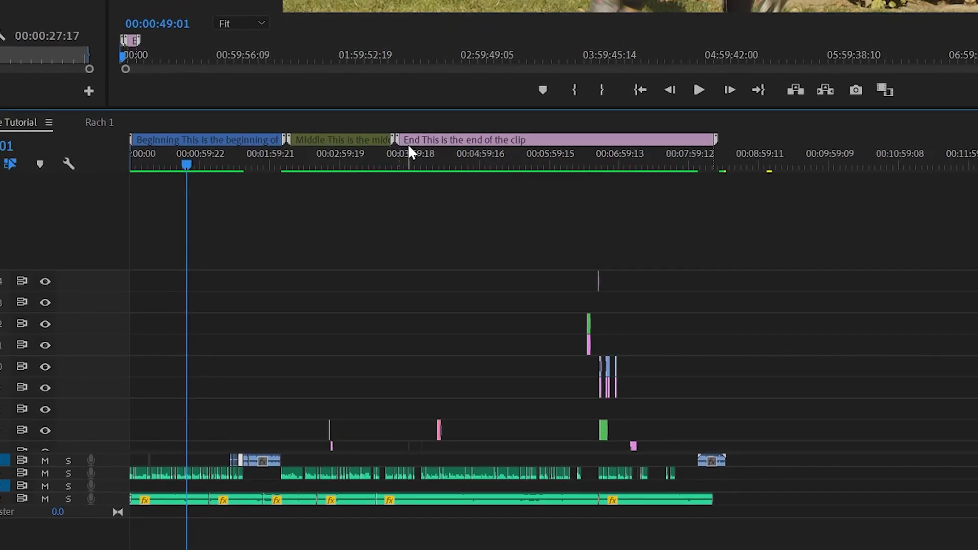
pyautogui.moveTo(414, 143)
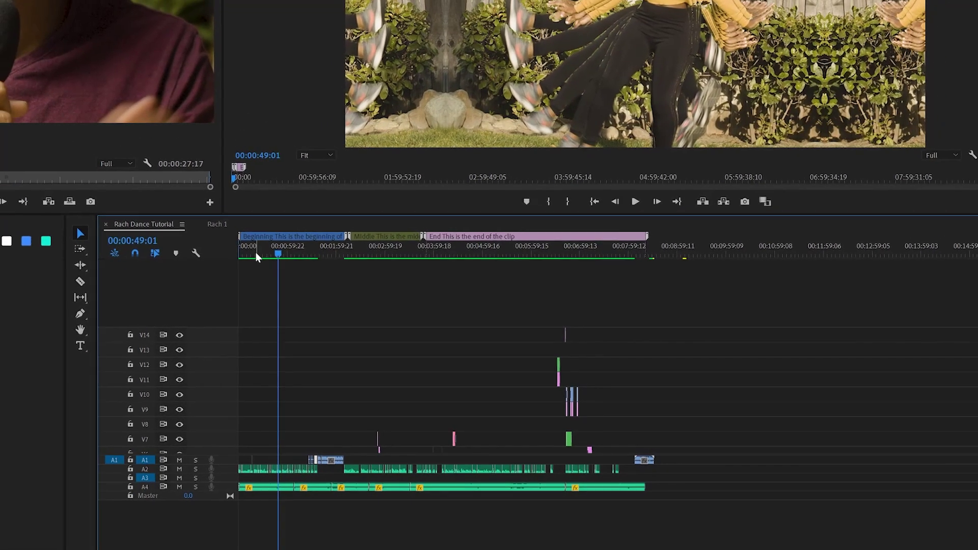
pyautogui.click(255, 251)
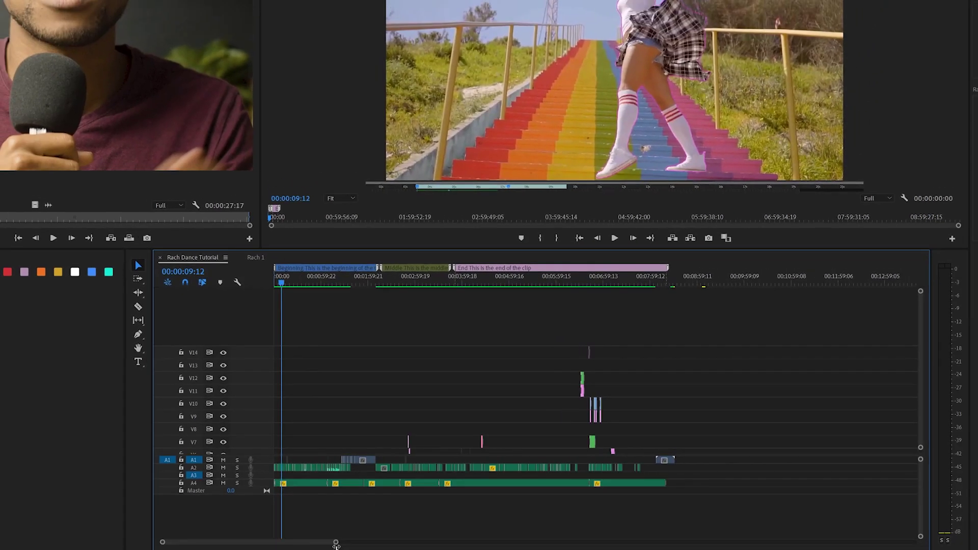
pyautogui.click(273, 282)
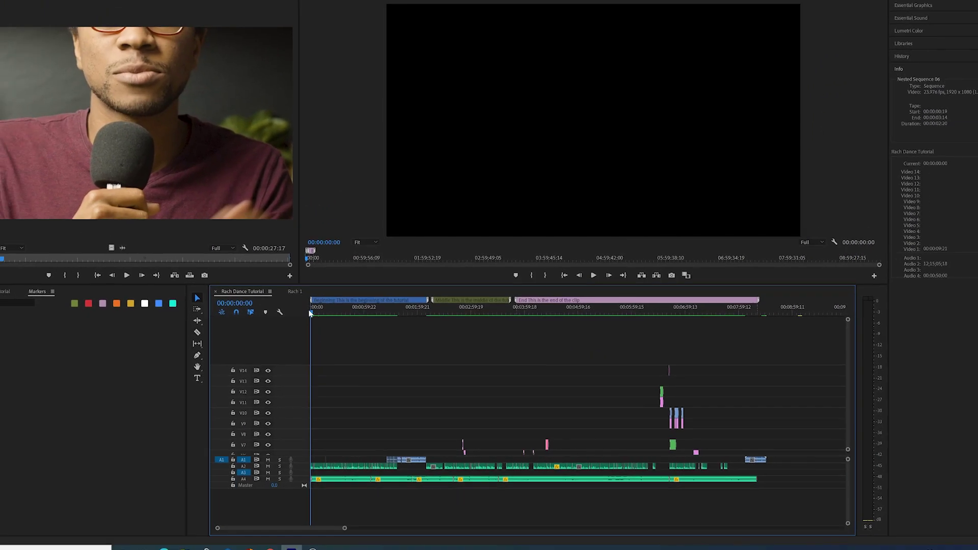
# Jump forward marker by marker from near the sequence start to the End marker, and repeat it from the Beginning marker
pyautogui.click(313, 312)
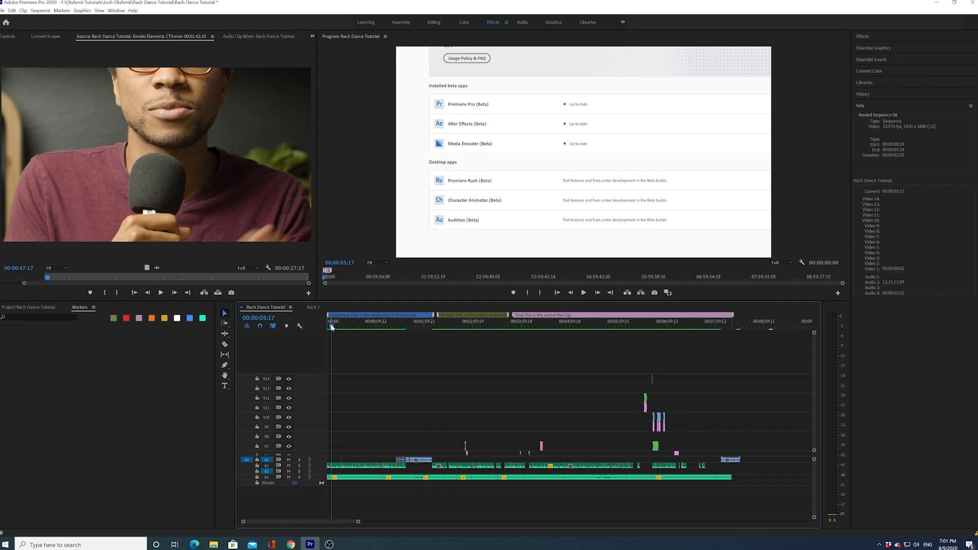
pyautogui.click(335, 326)
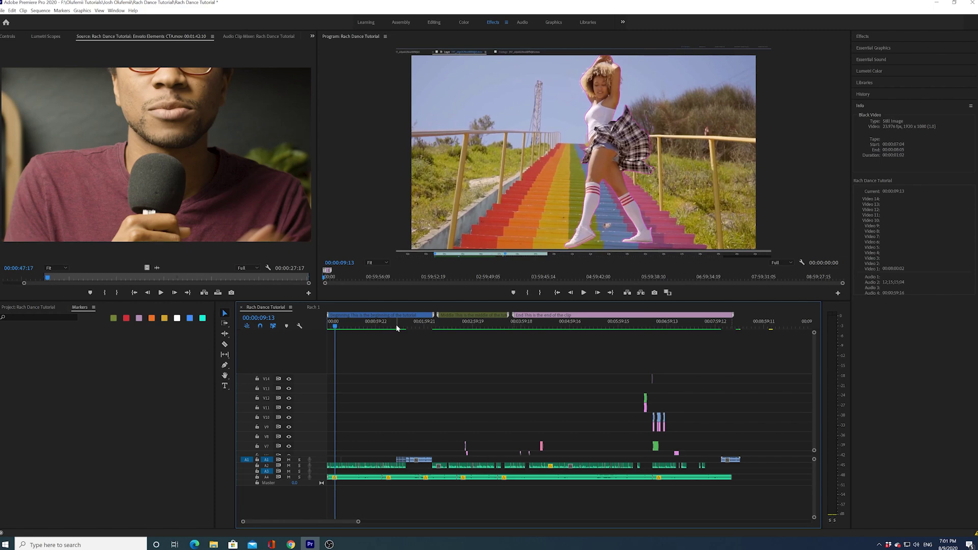
pyautogui.hotkey('shift', 'm')
pyautogui.hotkey('shift', 'm')
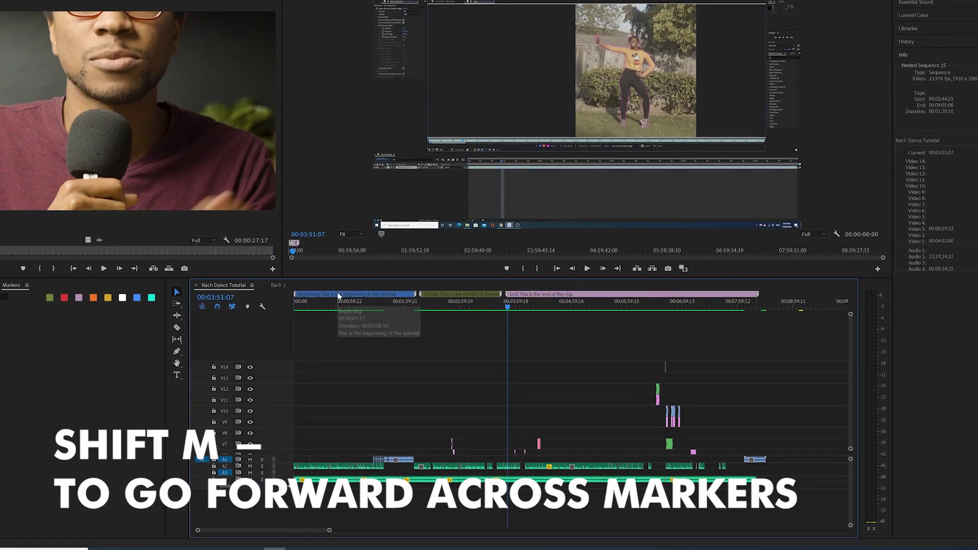
pyautogui.click(339, 296)
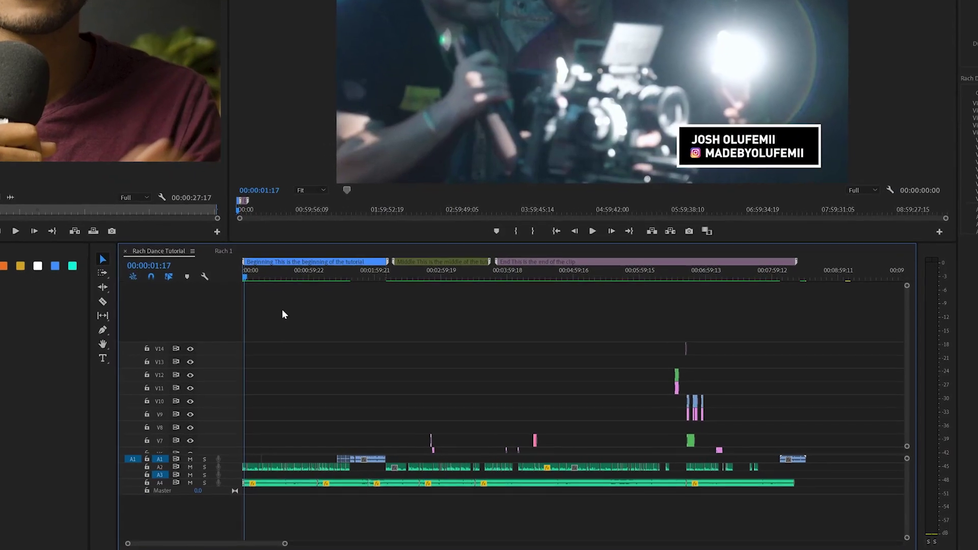
pyautogui.hotkey('shift', 'm')
pyautogui.hotkey('shift', 'm')
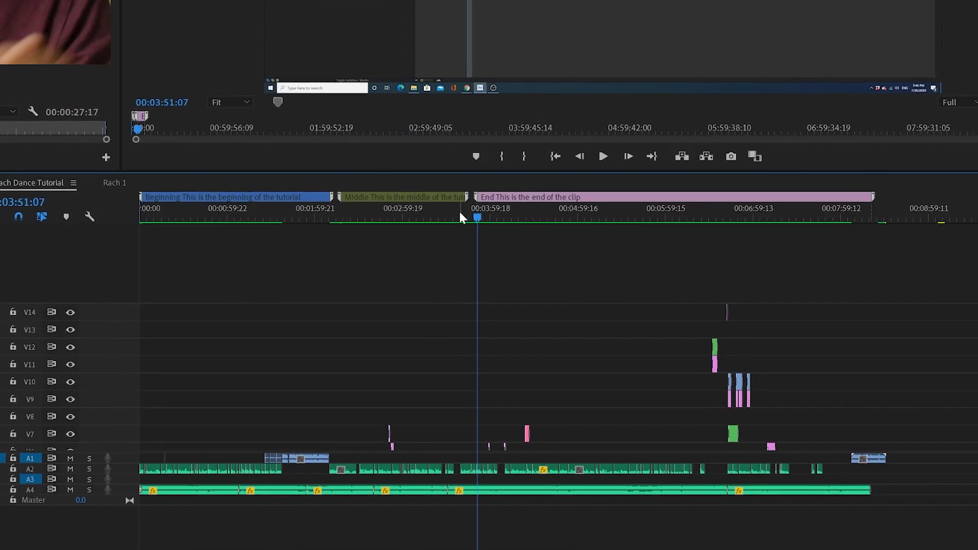
# Jump back marker by marker to the Beginning marker, repeat the trip to End and back, and move the playhead to 00:00:42:20
pyautogui.hotkey('ctrl', 'shift', 'm')
pyautogui.hotkey('ctrl', 'shift', 'm')
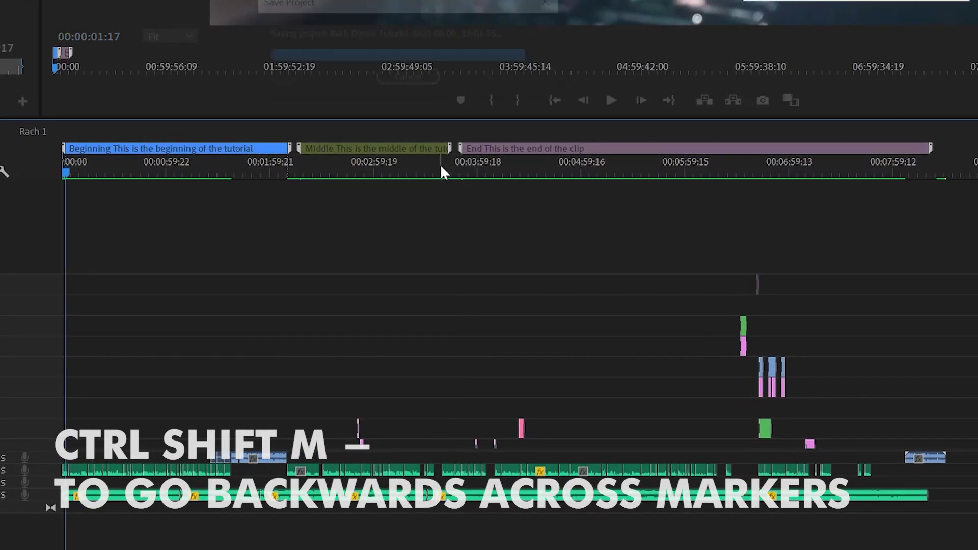
pyautogui.hotkey('shift', 'm')
pyautogui.hotkey('shift', 'm')
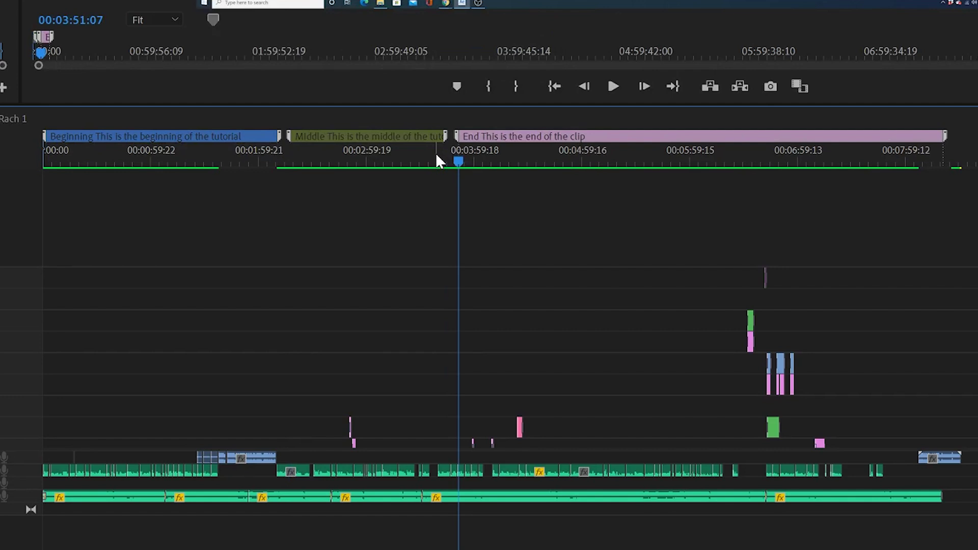
pyautogui.hotkey('ctrl', 'shift', 'm')
pyautogui.hotkey('ctrl', 'shift', 'm')
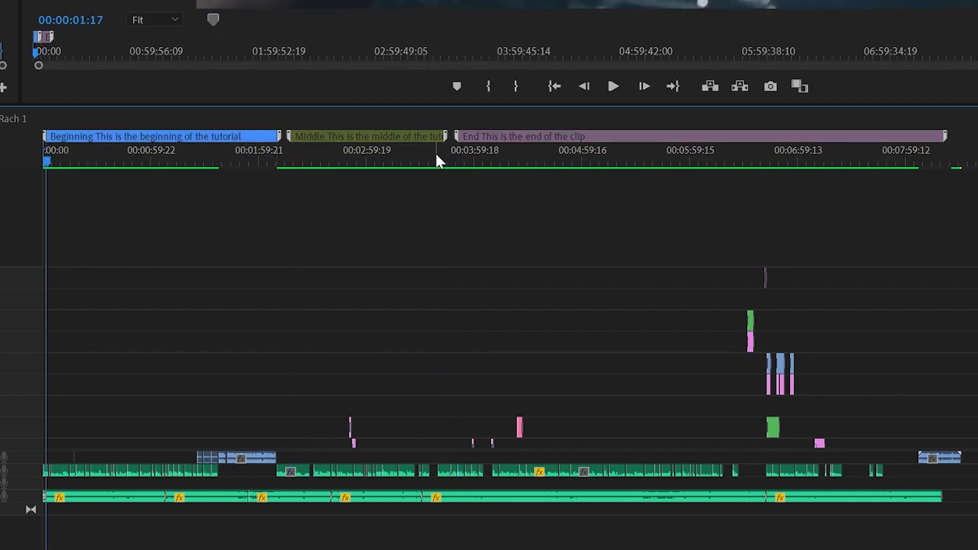
pyautogui.moveTo(74, 154); pyautogui.dragTo(121, 154)
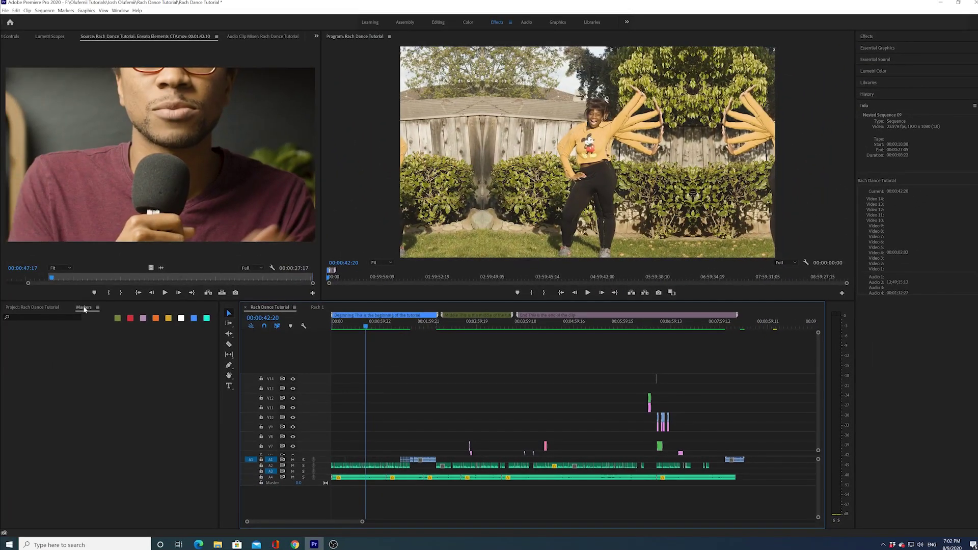
# Show the list of the Rach Dance Tutorial sequence's markers and go to the Beginning marker from it
pyautogui.click(121, 11)
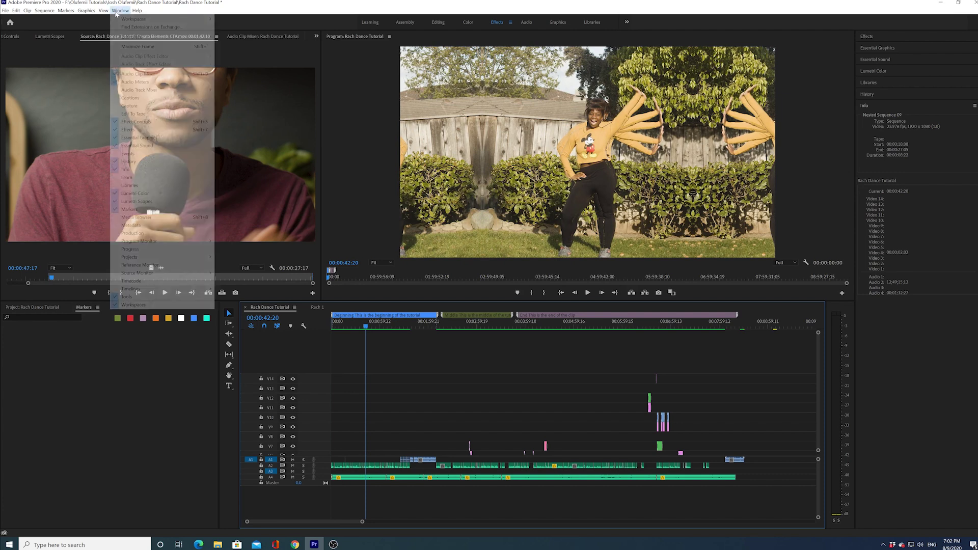
pyautogui.click(125, 210)
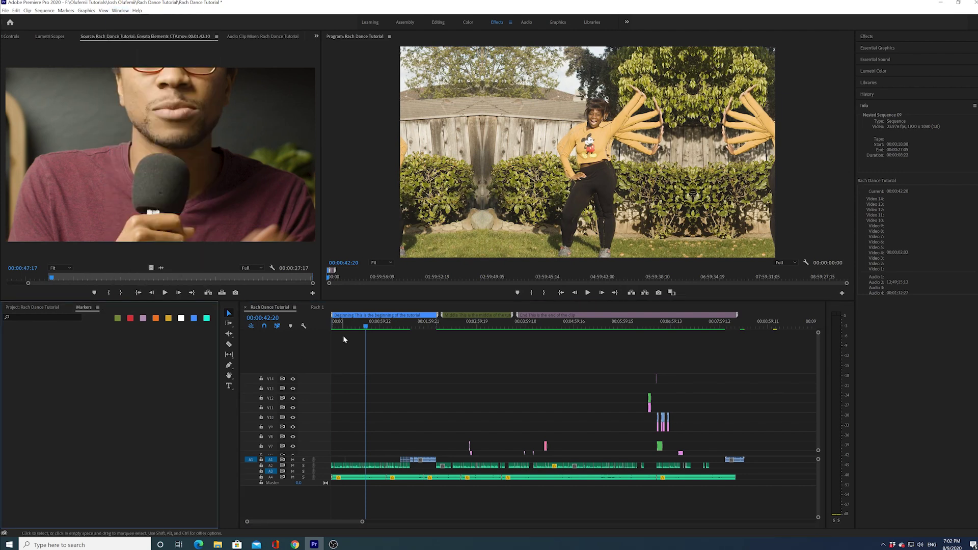
pyautogui.click(396, 341)
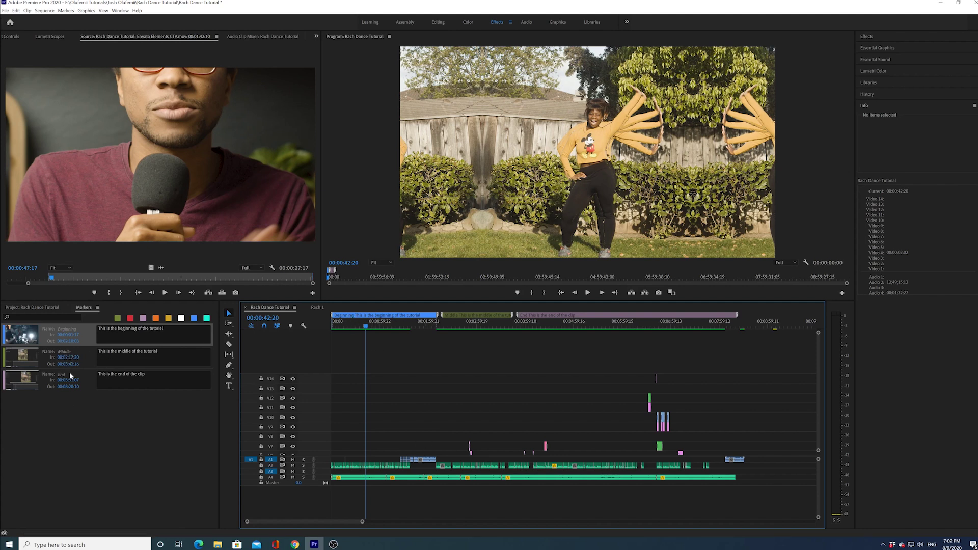
pyautogui.click(66, 334)
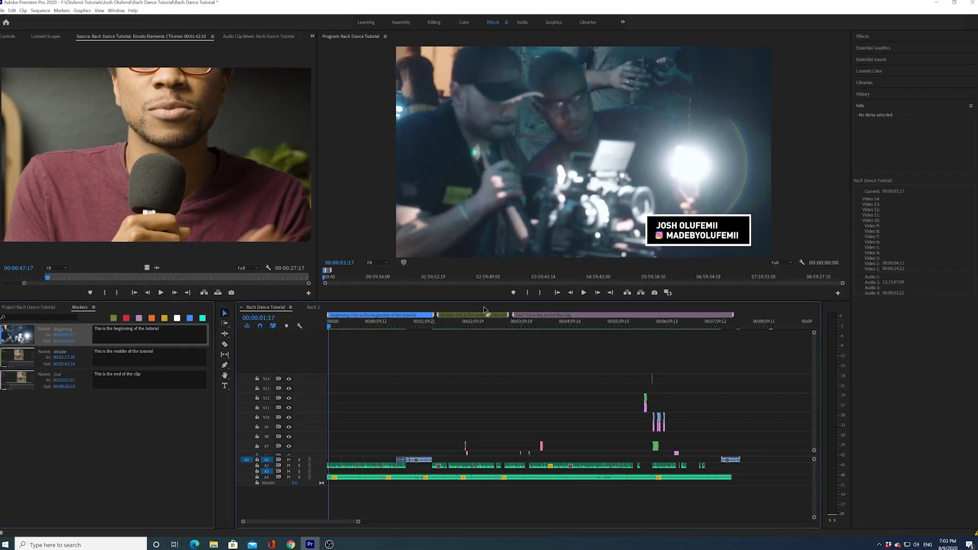
# Filter the marker list by blue, add lavender, show lavender alone, and finish with only the green filter on
pyautogui.moveTo(494, 315)
pyautogui.moveTo(412, 317)
pyautogui.click(189, 319)
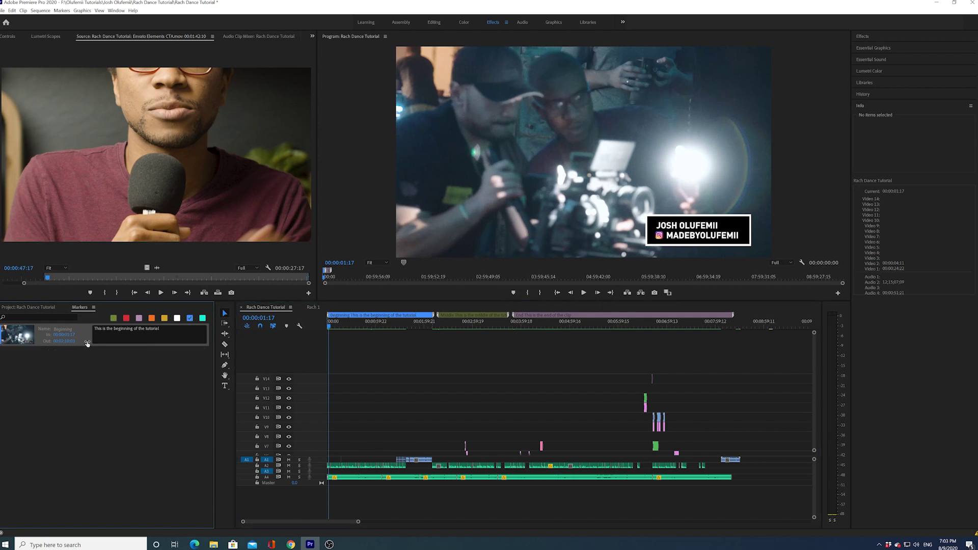
pyautogui.click(141, 318)
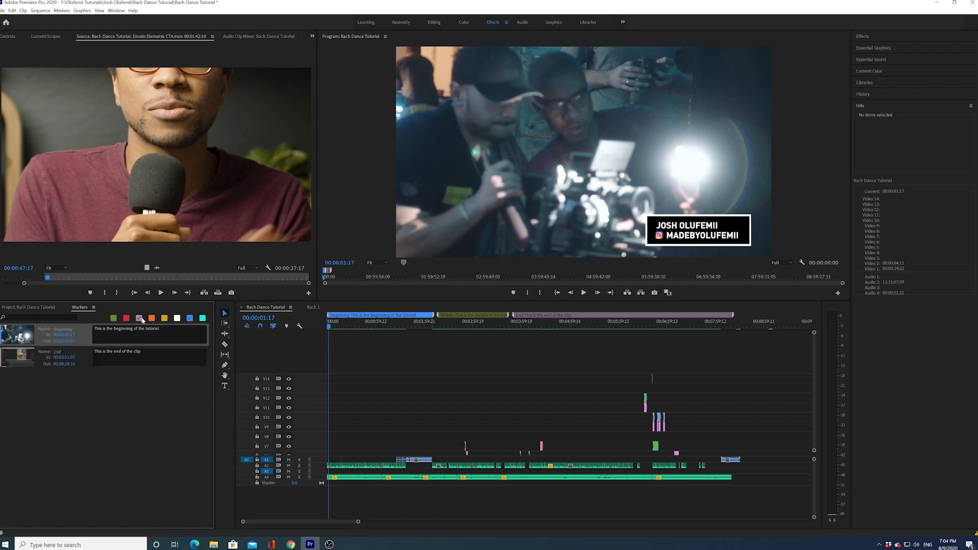
pyautogui.click(191, 320)
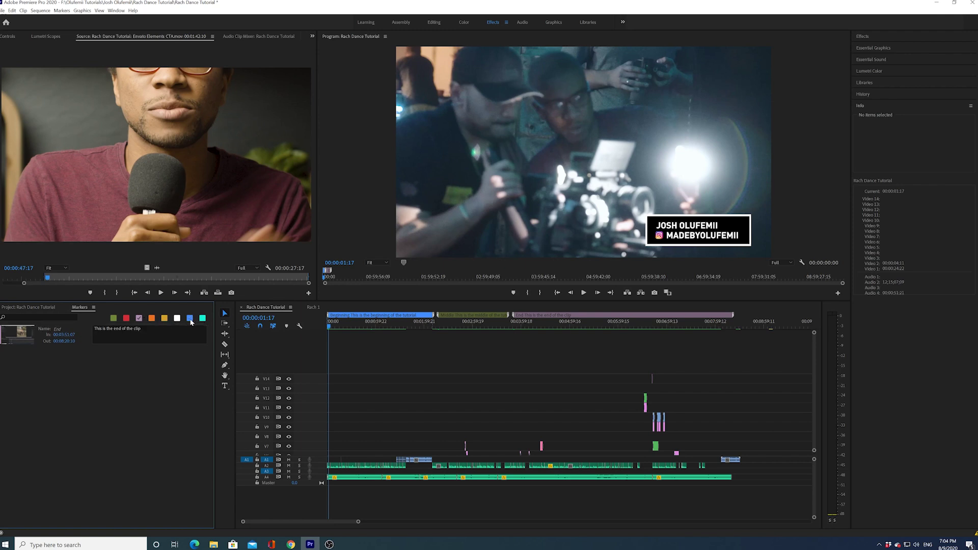
pyautogui.click(113, 319)
pyautogui.click(141, 319)
# Open the Envato Elements CTA clip from track V1 in the source monitor with the playhead at 00:01:53:19
pyautogui.moveTo(357, 326); pyautogui.dragTo(397, 326)
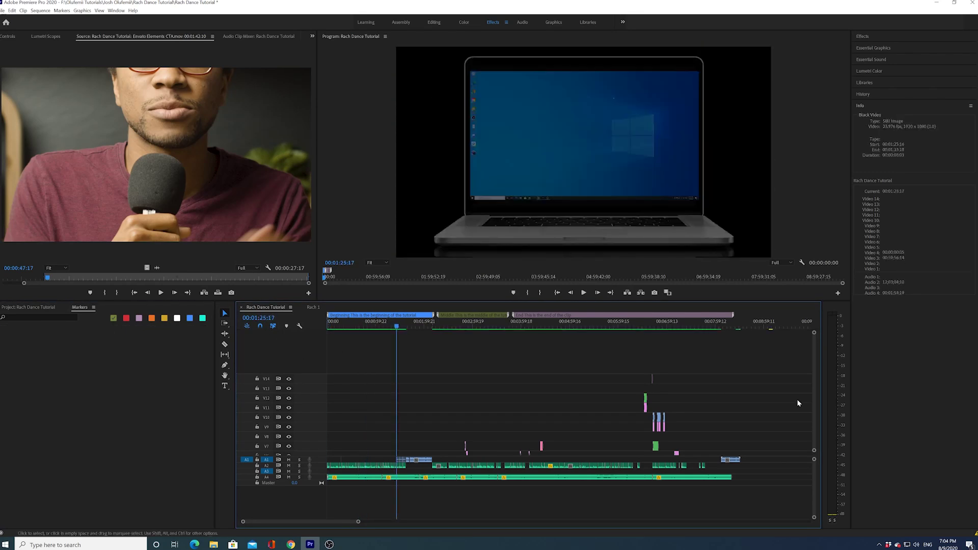
pyautogui.scroll(-4, 815, 398)
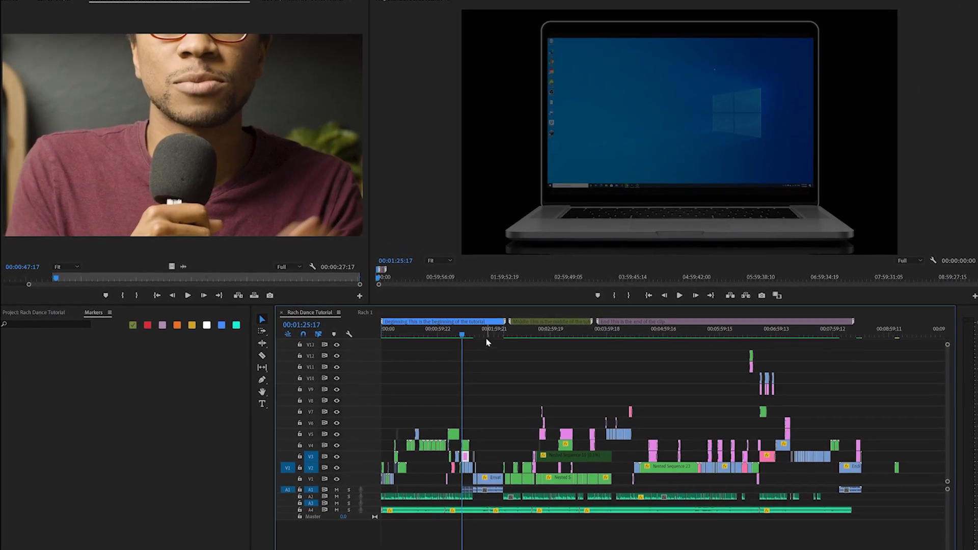
pyautogui.click(488, 334)
pyautogui.click(490, 479)
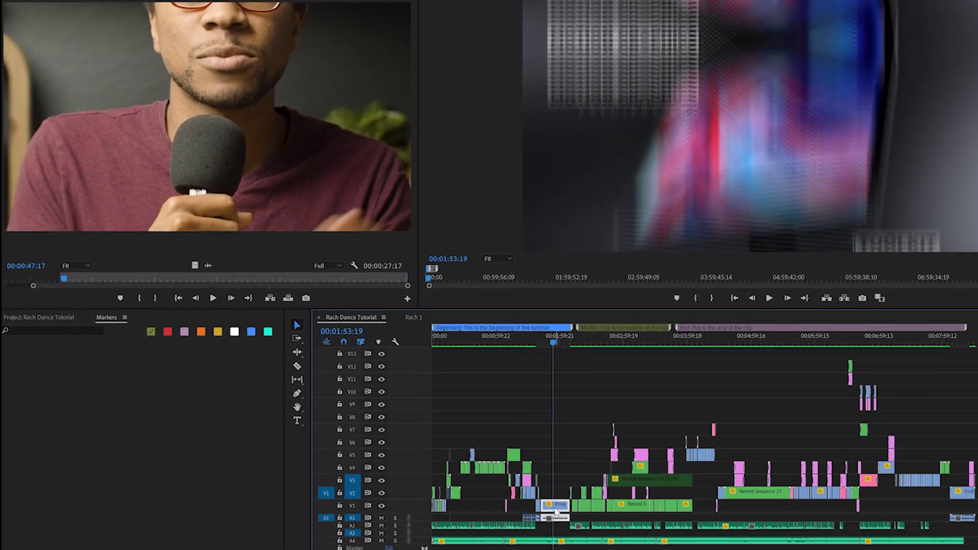
pyautogui.doubleClick(555, 510)
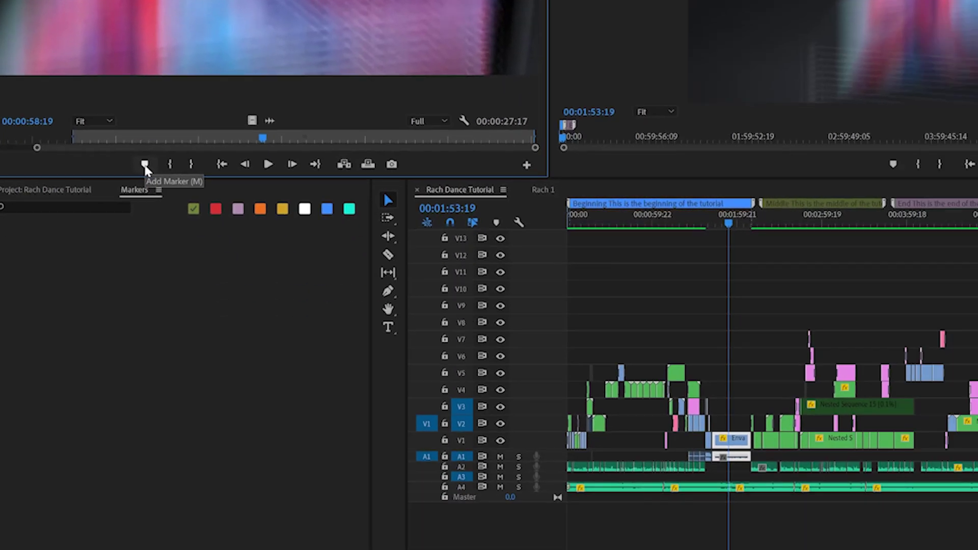
# Add a marker to the Envato Elements CTA clip at 00:00:58:19, name it "Add text here" and color it orange
pyautogui.click(145, 165)
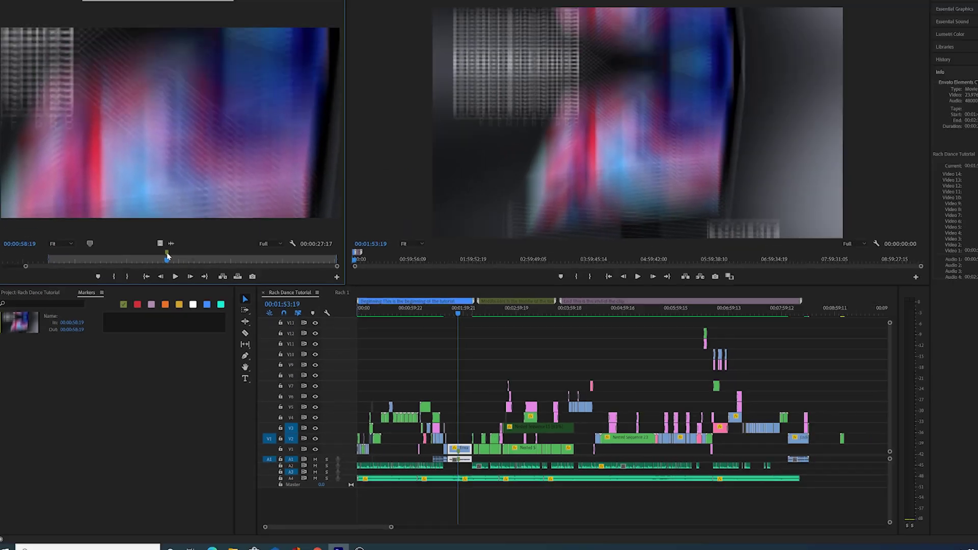
pyautogui.doubleClick(167, 255)
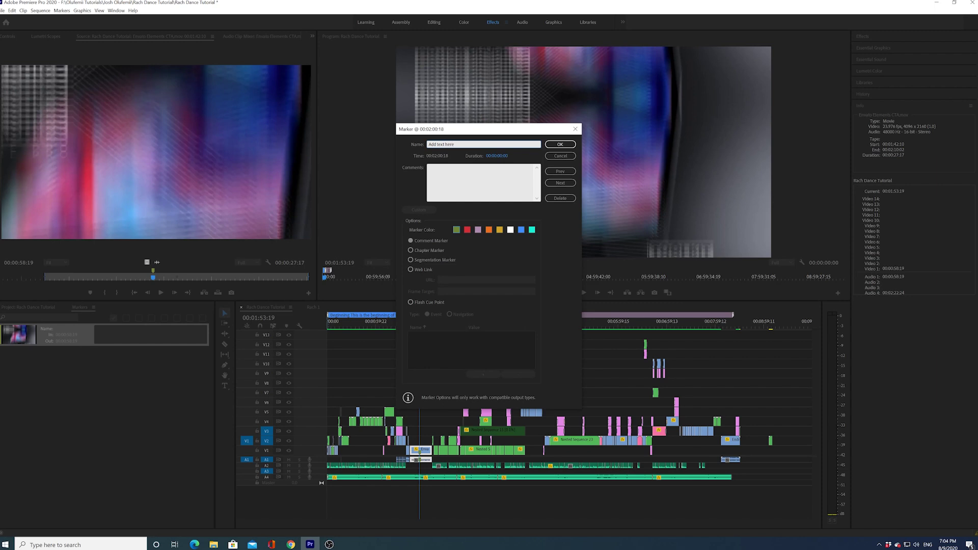
pyautogui.click(488, 231)
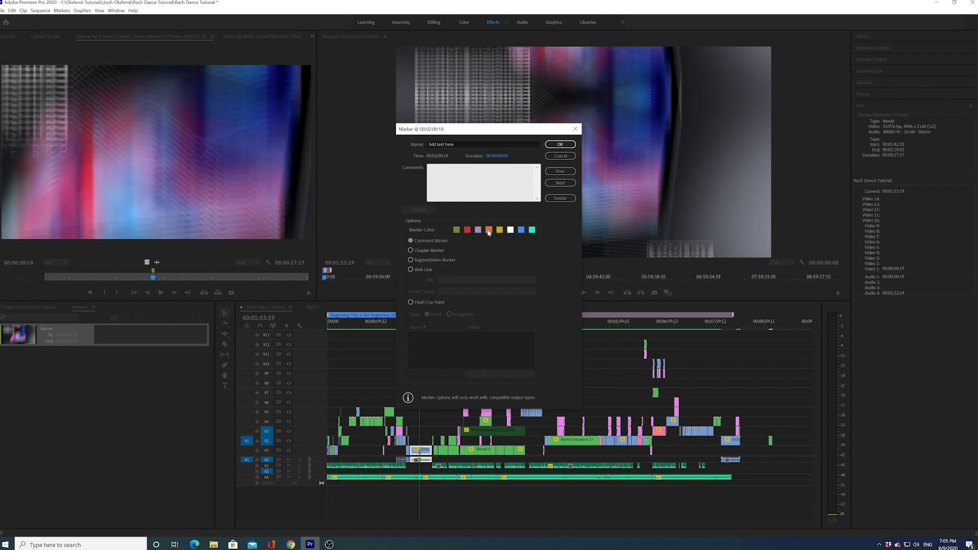
pyautogui.click(560, 145)
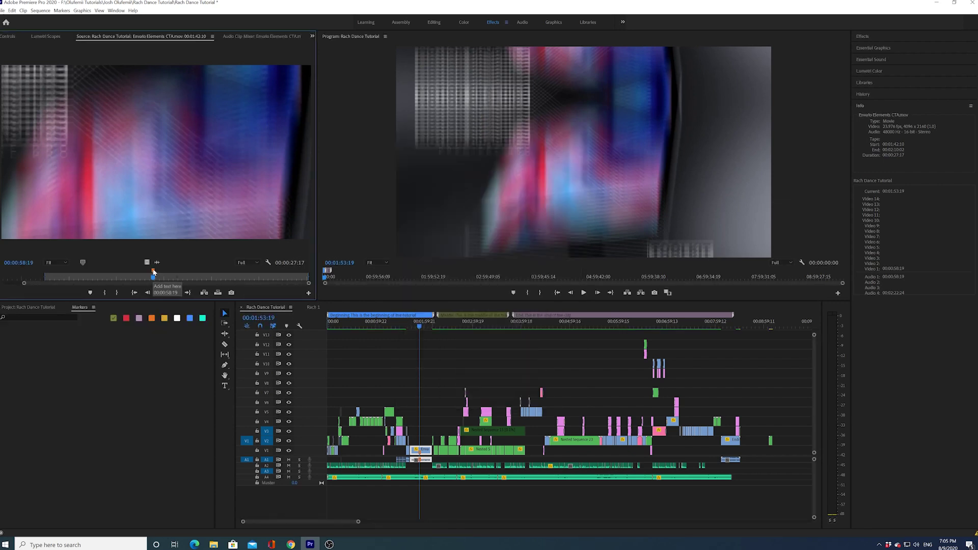
# Stretch the orange clip marker into a range from the clip's start to about 00:01:00:10
pyautogui.press('space')
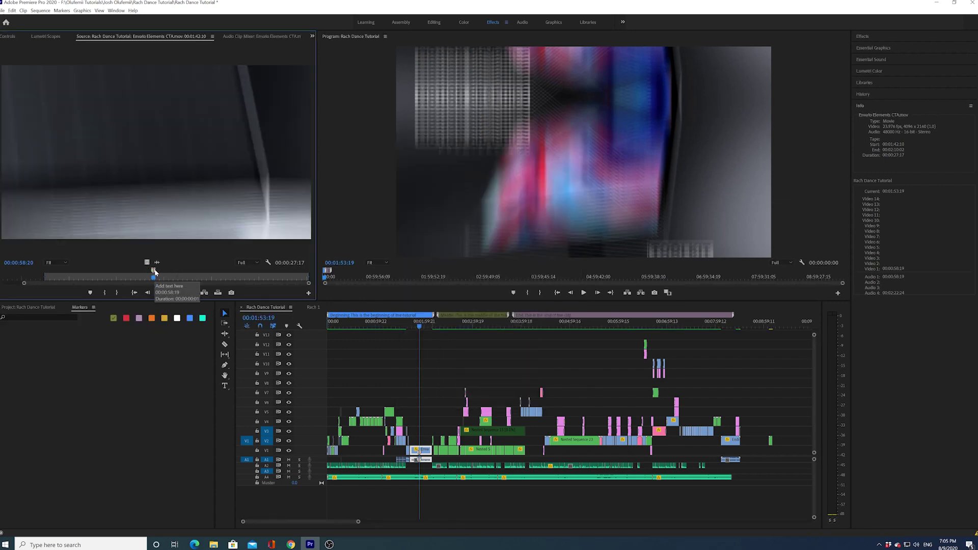
pyautogui.moveTo(156, 272); pyautogui.dragTo(62, 278)
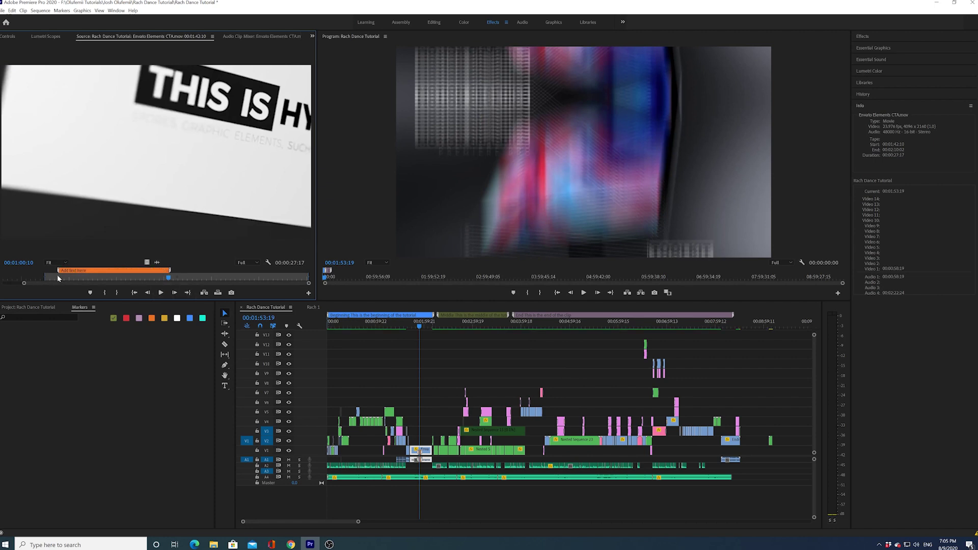
pyautogui.click(45, 278)
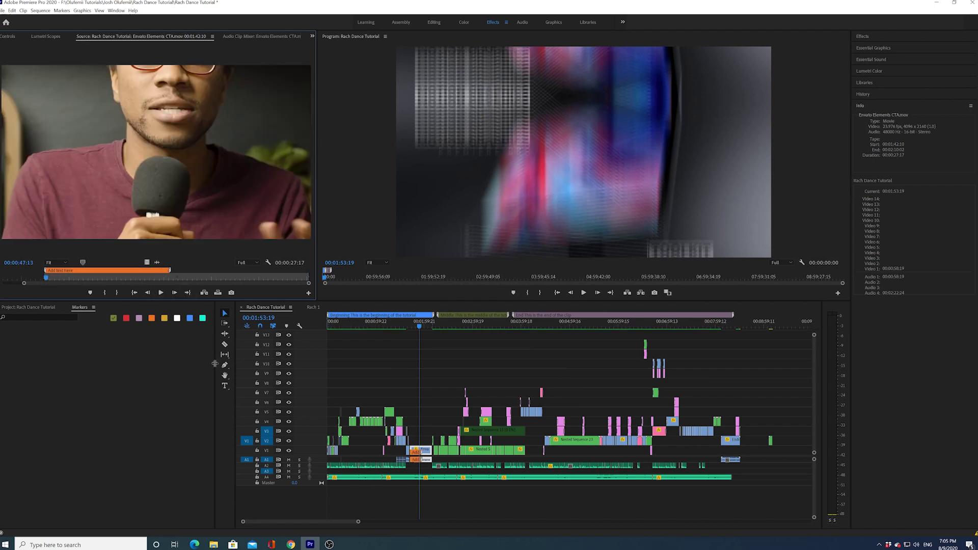
# Examine the orange marker range on the Envato Elements CTA clip in the timeline with track V1 enlarged, scrubbing to 00:01:53:13
pyautogui.moveTo(357, 523); pyautogui.dragTo(299, 523)
pyautogui.moveTo(316, 453); pyautogui.dragTo(262, 434)
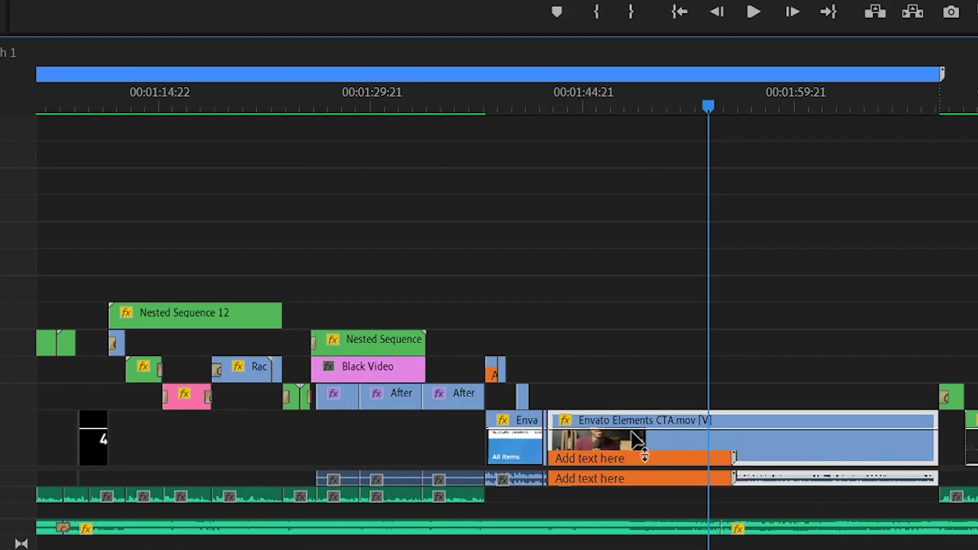
pyautogui.moveTo(686, 109); pyautogui.dragTo(606, 123)
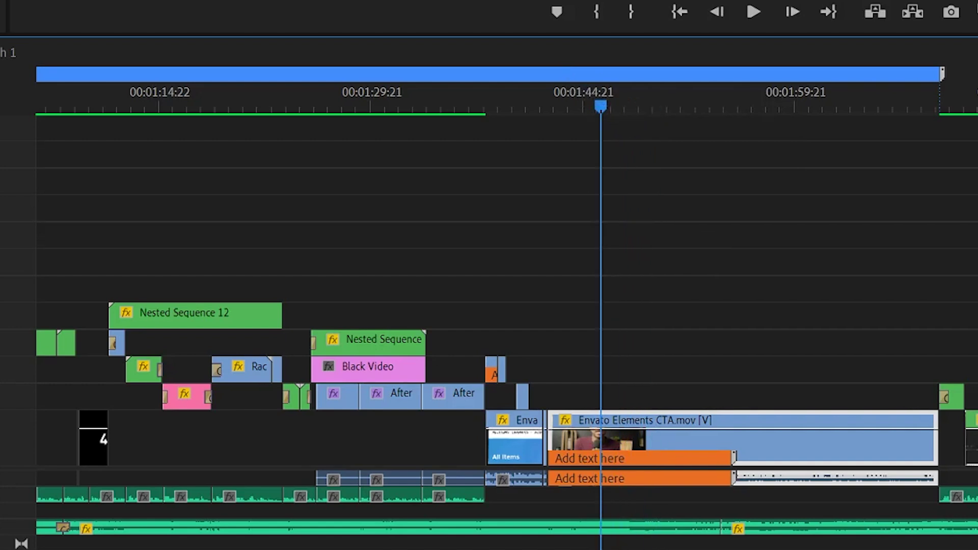
pyautogui.moveTo(587, 91); pyautogui.dragTo(708, 155)
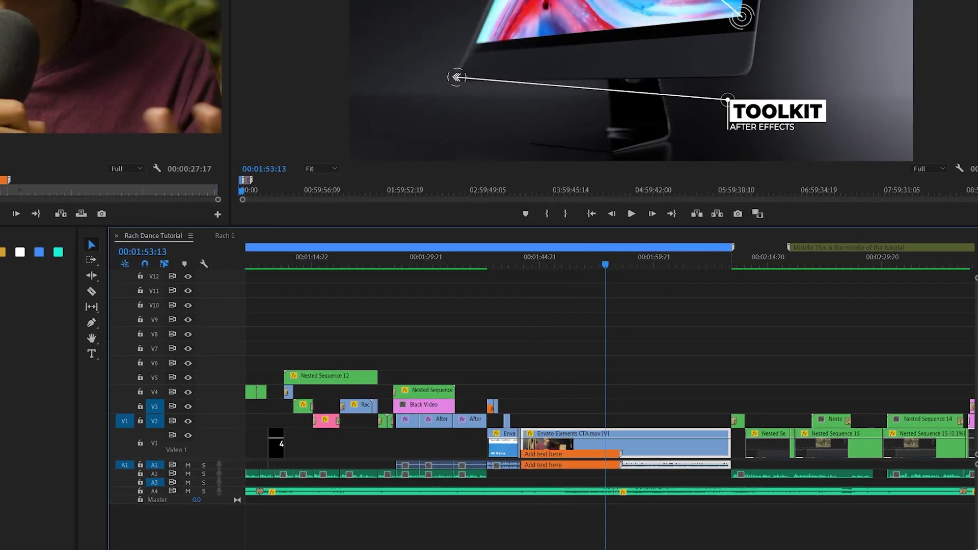
# Clear the End marker on its own and clear all the remaining markers from the Rach Dance Tutorial sequence
pyautogui.scroll(-3, 343, 523)
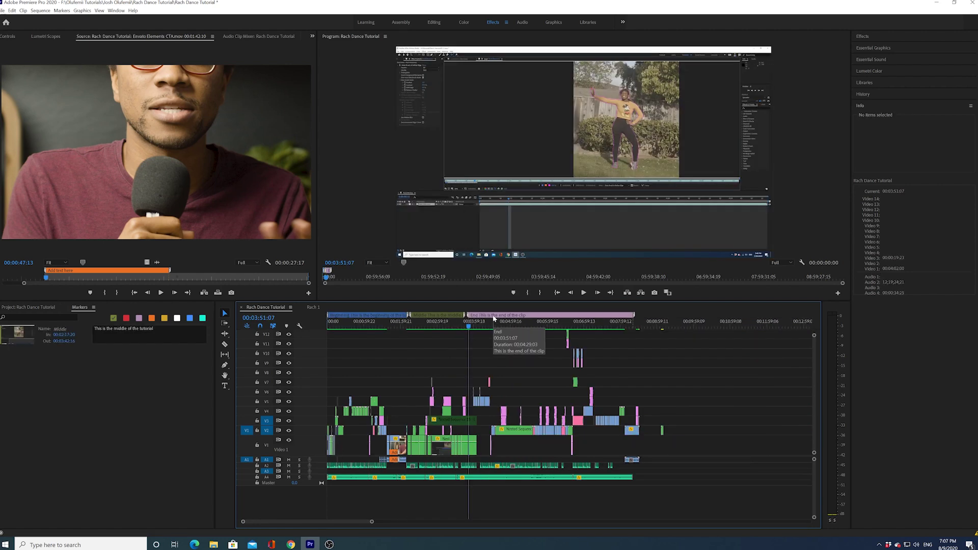
pyautogui.rightClick(495, 320)
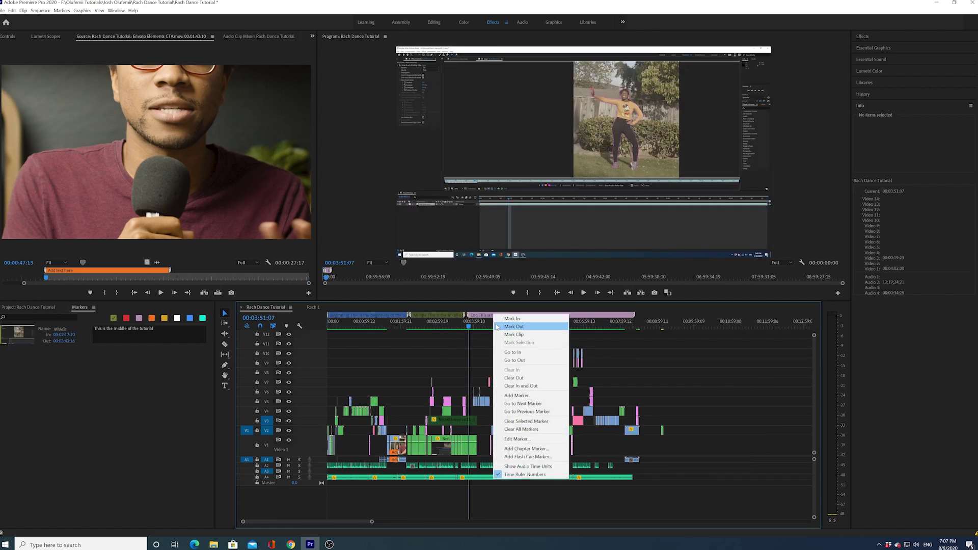
pyautogui.click(509, 430)
pyautogui.rightClick(446, 317)
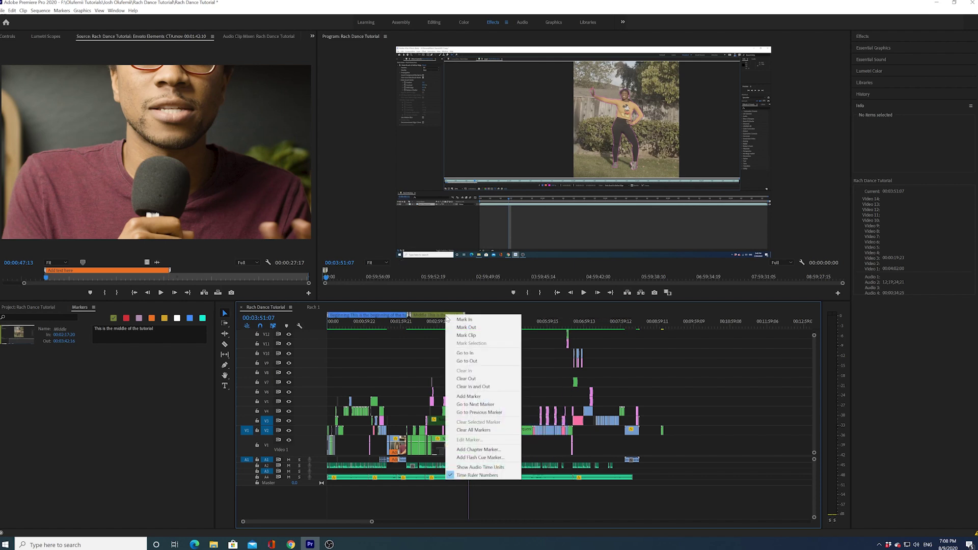
pyautogui.click(479, 432)
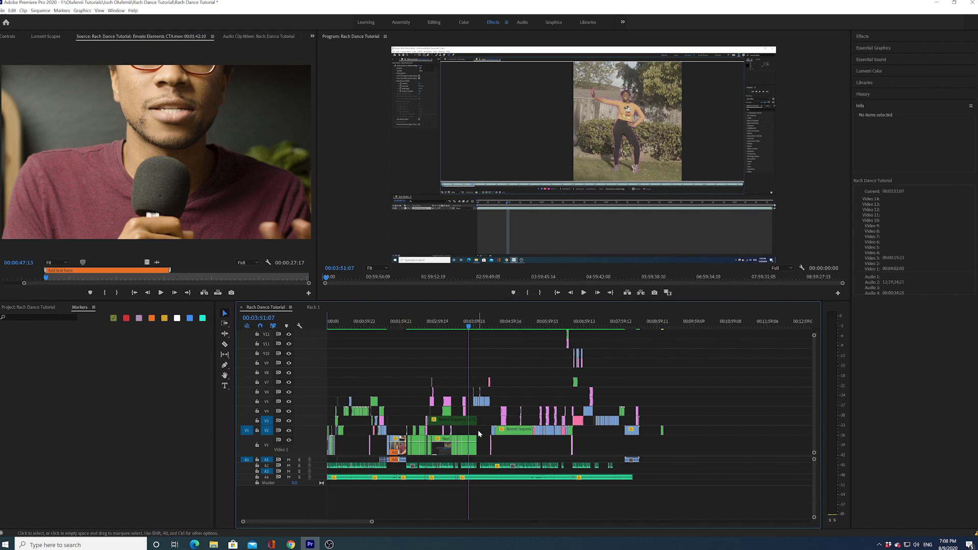
# Clear all markers from the Envato Elements CTA source clip
pyautogui.click(399, 454)
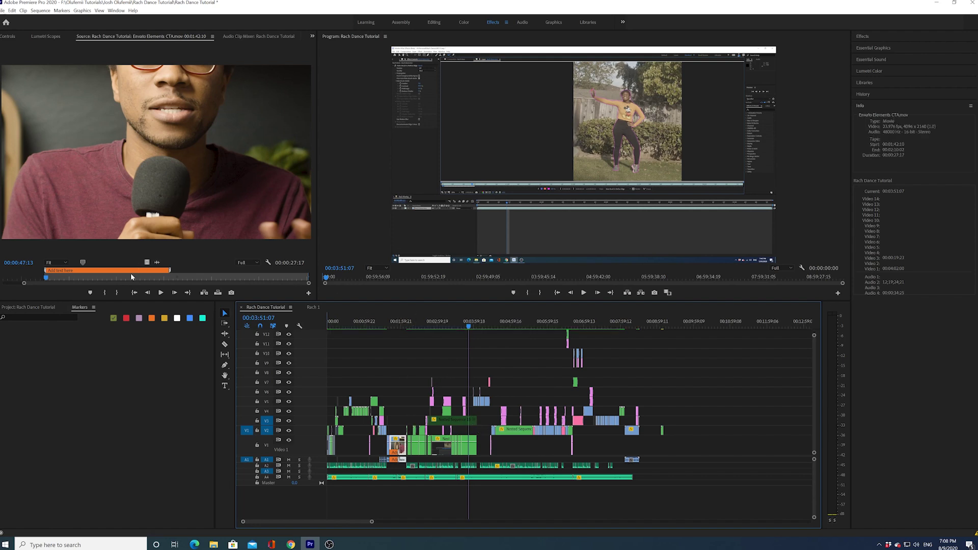
pyautogui.rightClick(146, 271)
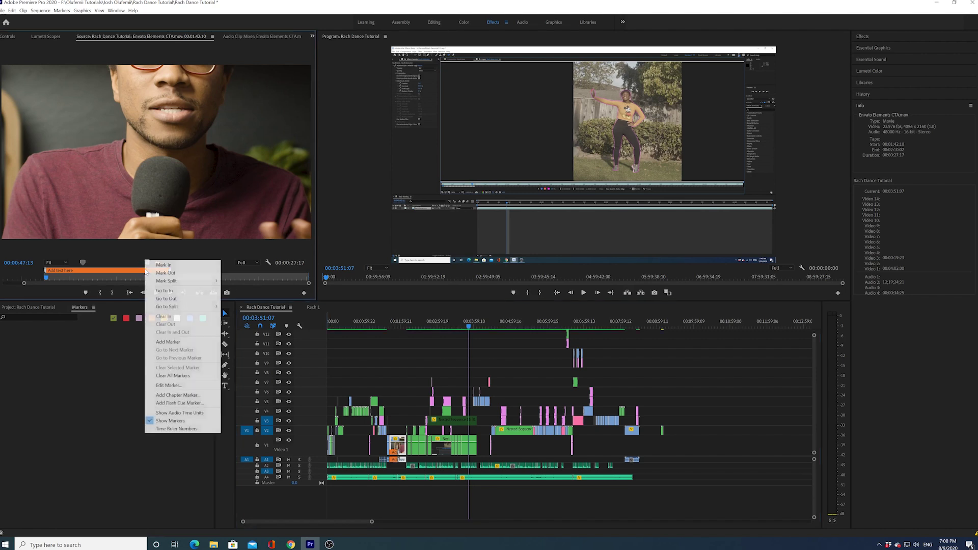
pyautogui.click(163, 377)
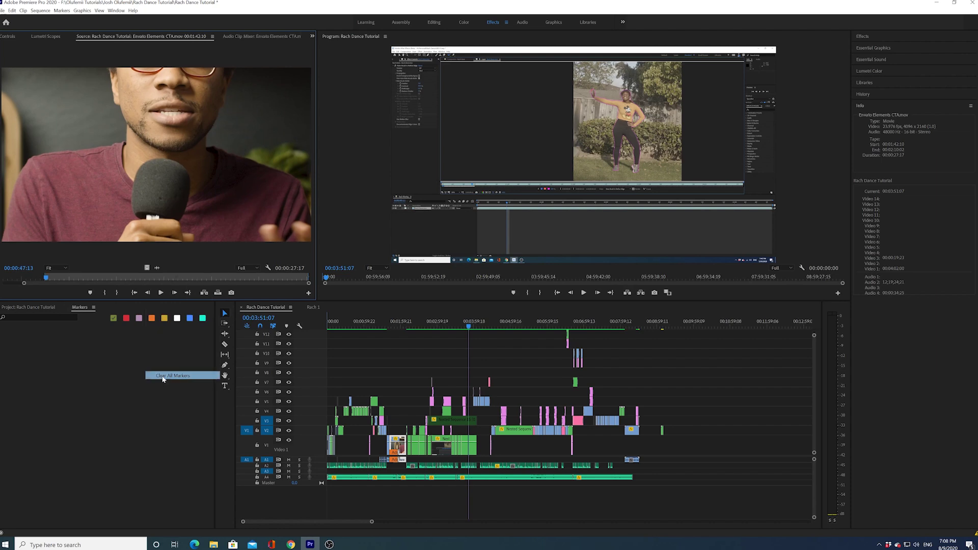